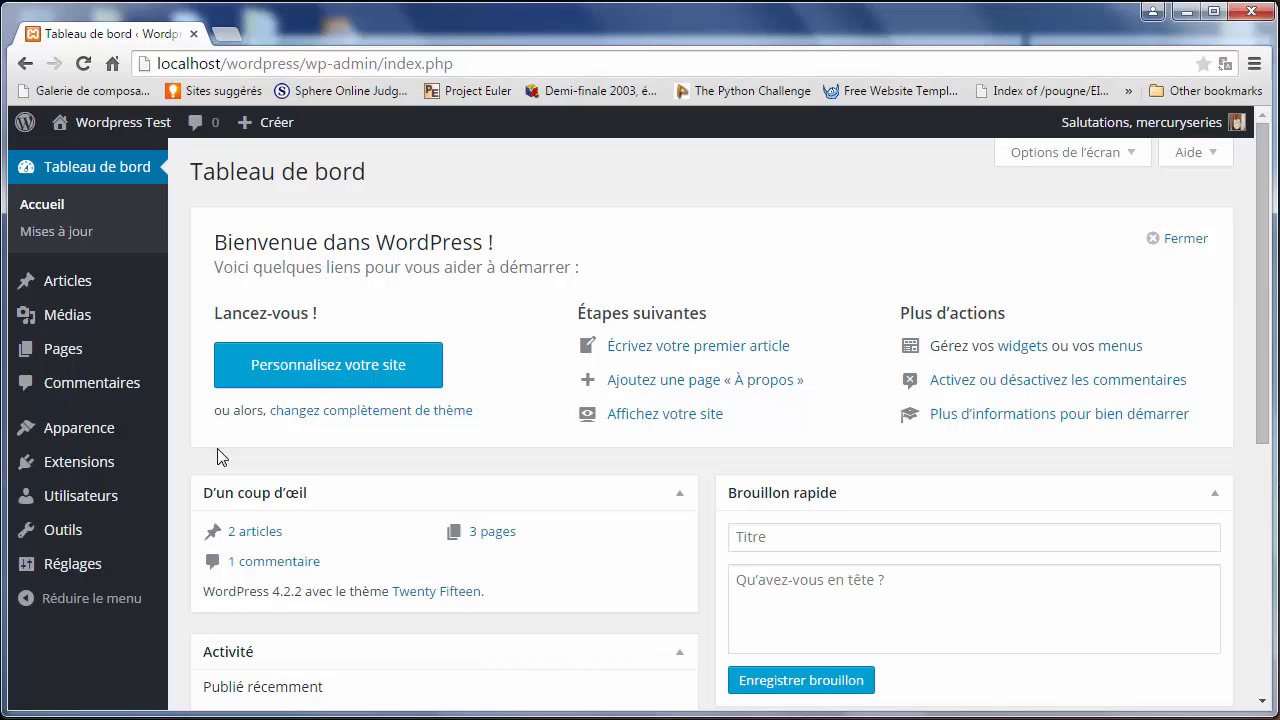
- Open the media library, view it as a grid, and return to the list view
click(56, 316)
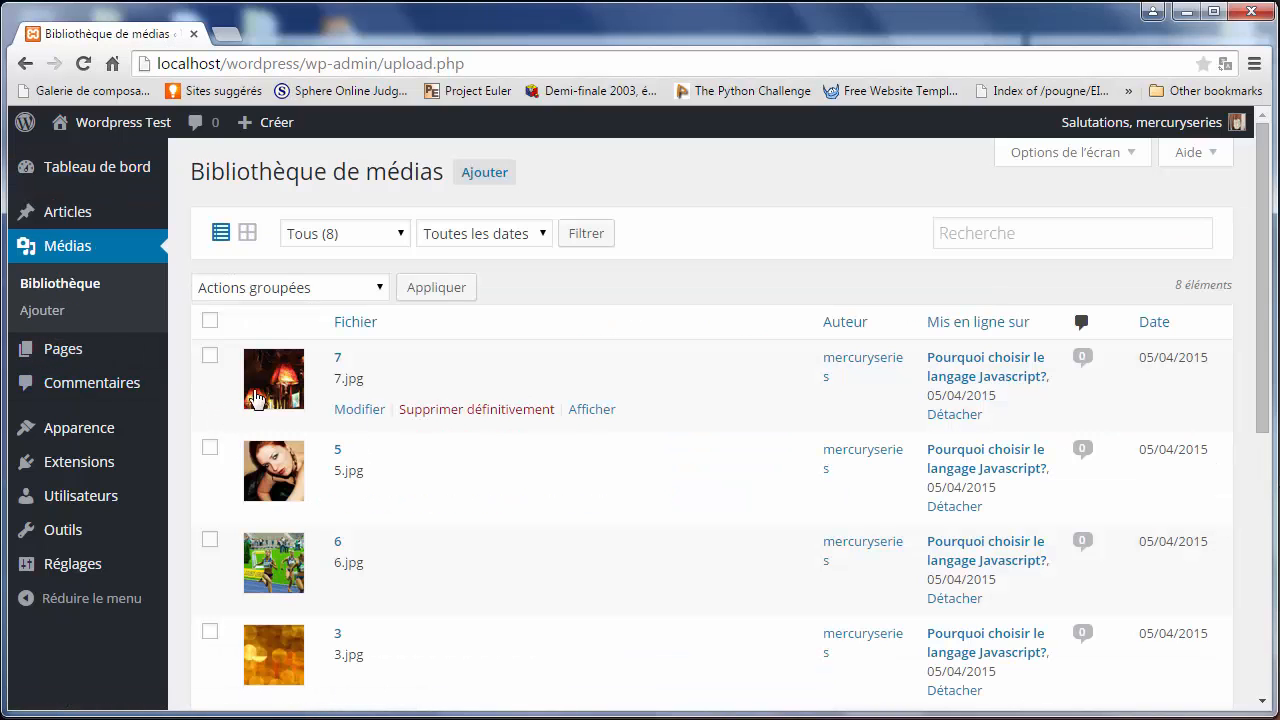
click(248, 234)
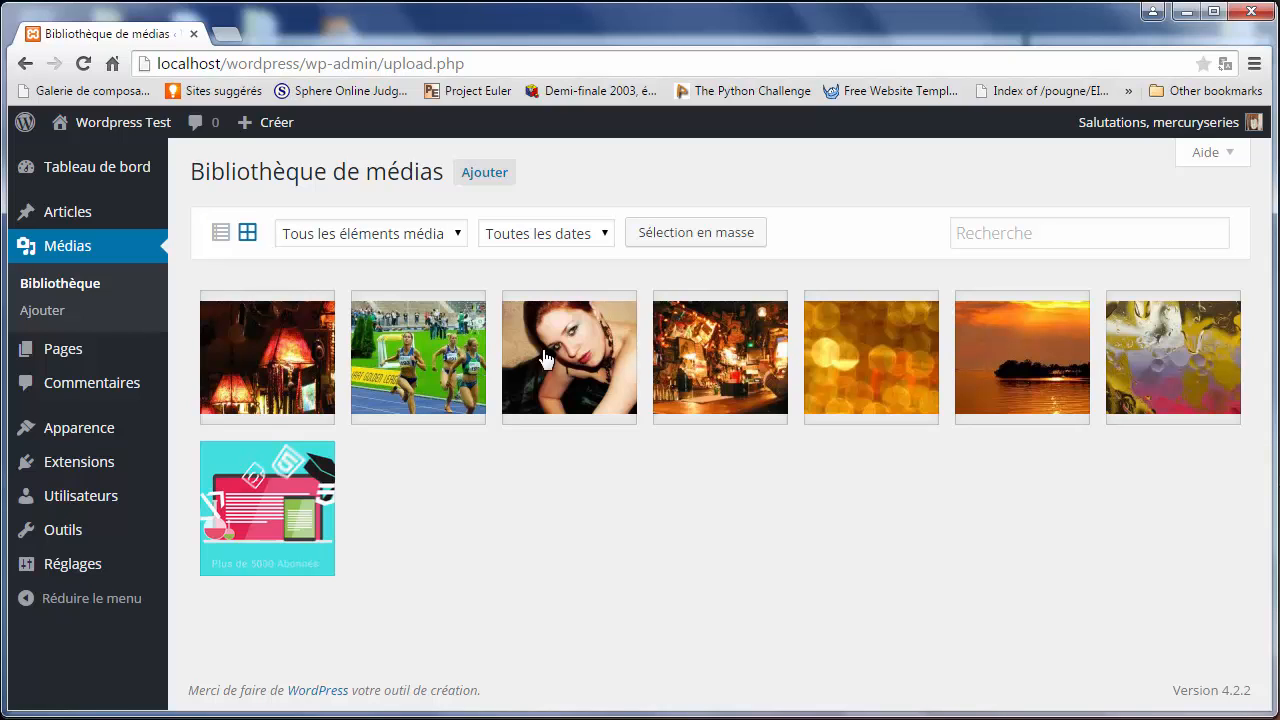
click(220, 238)
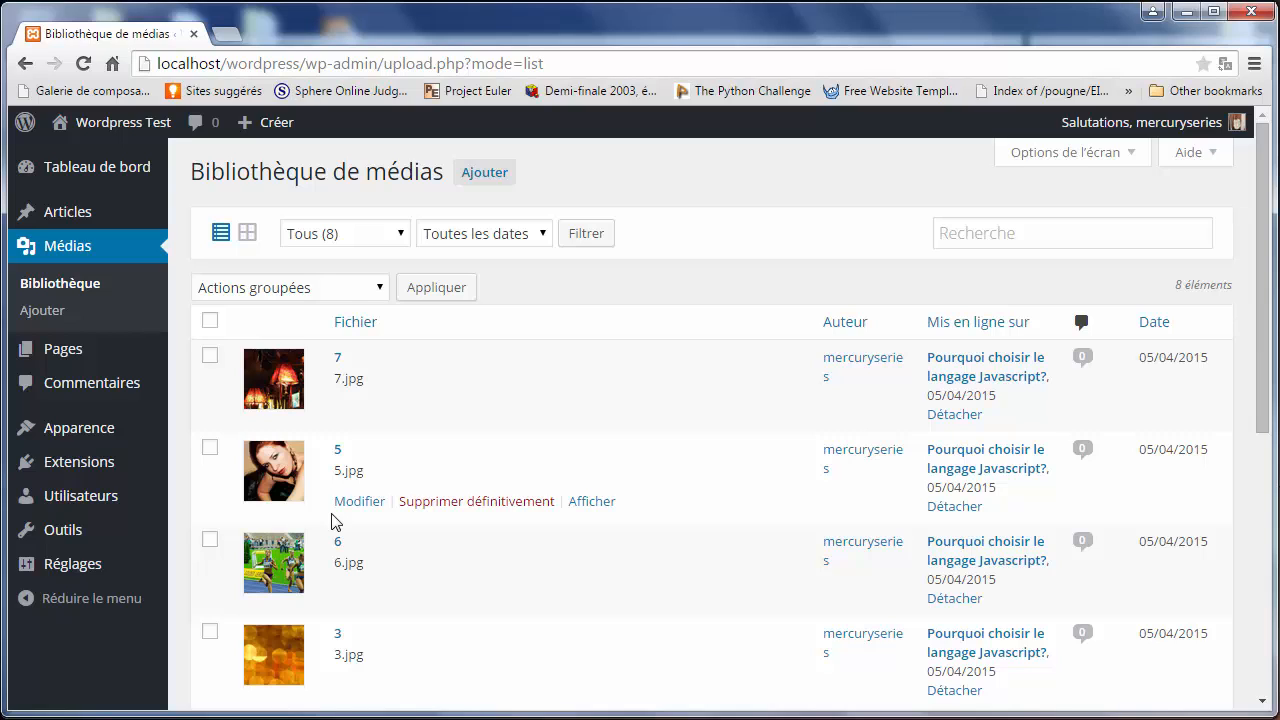
- Examine the bulk action, date and media type options available in the library's list view
click(329, 289)
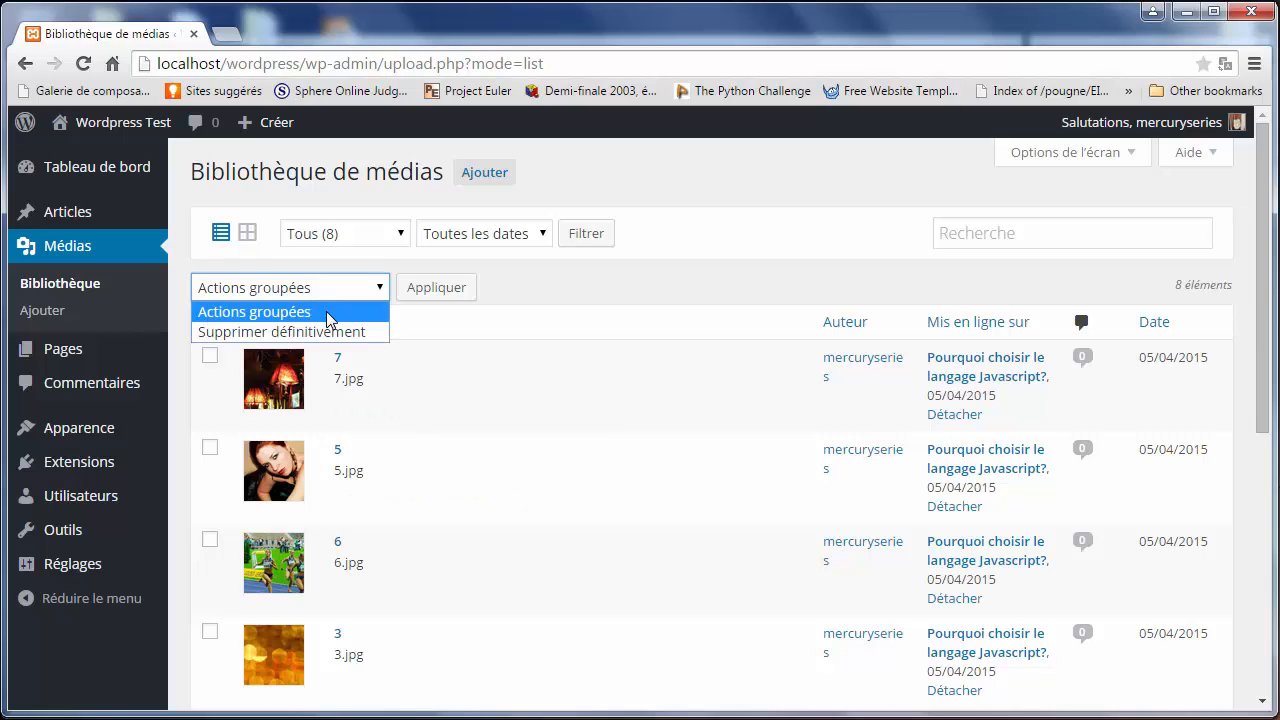
click(372, 285)
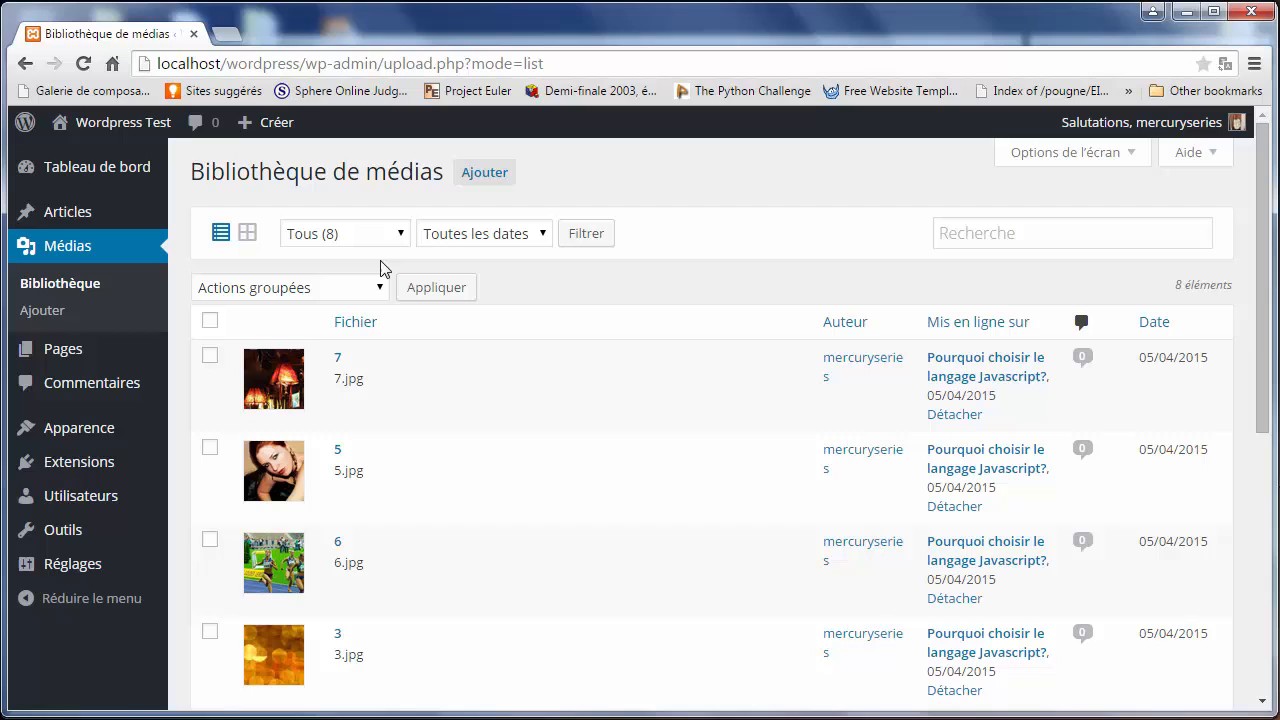
click(436, 242)
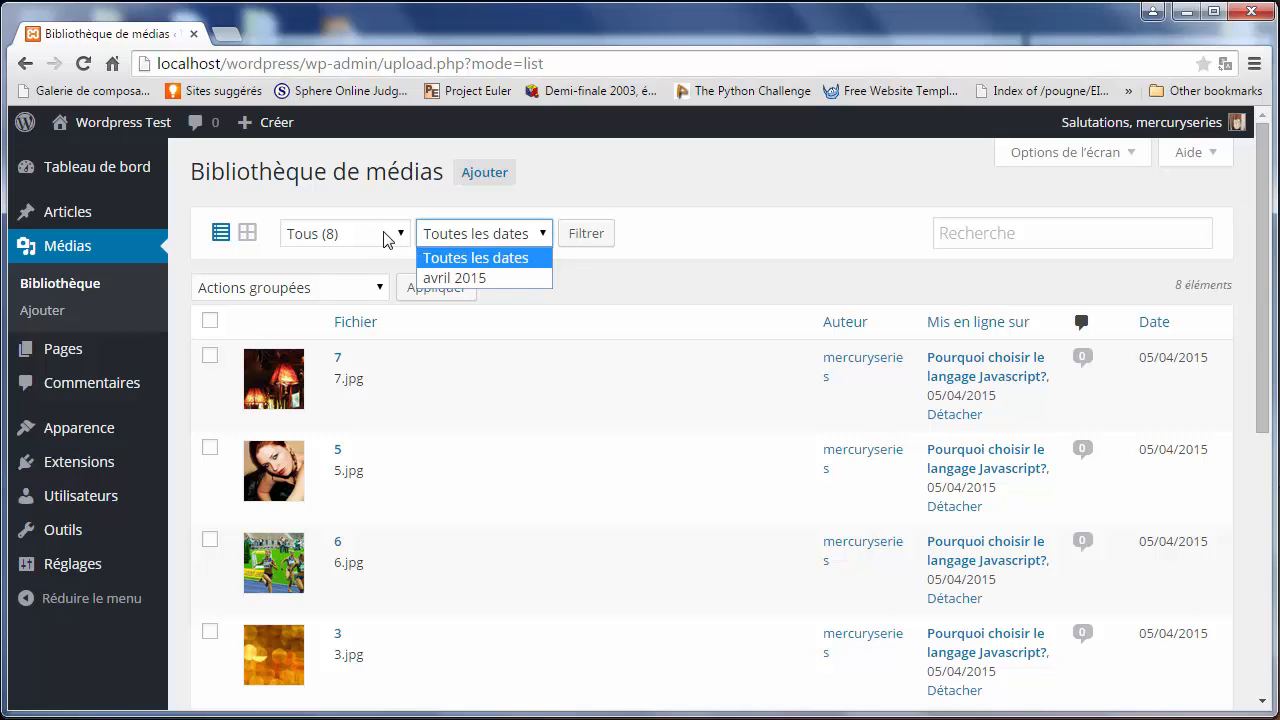
click(388, 240)
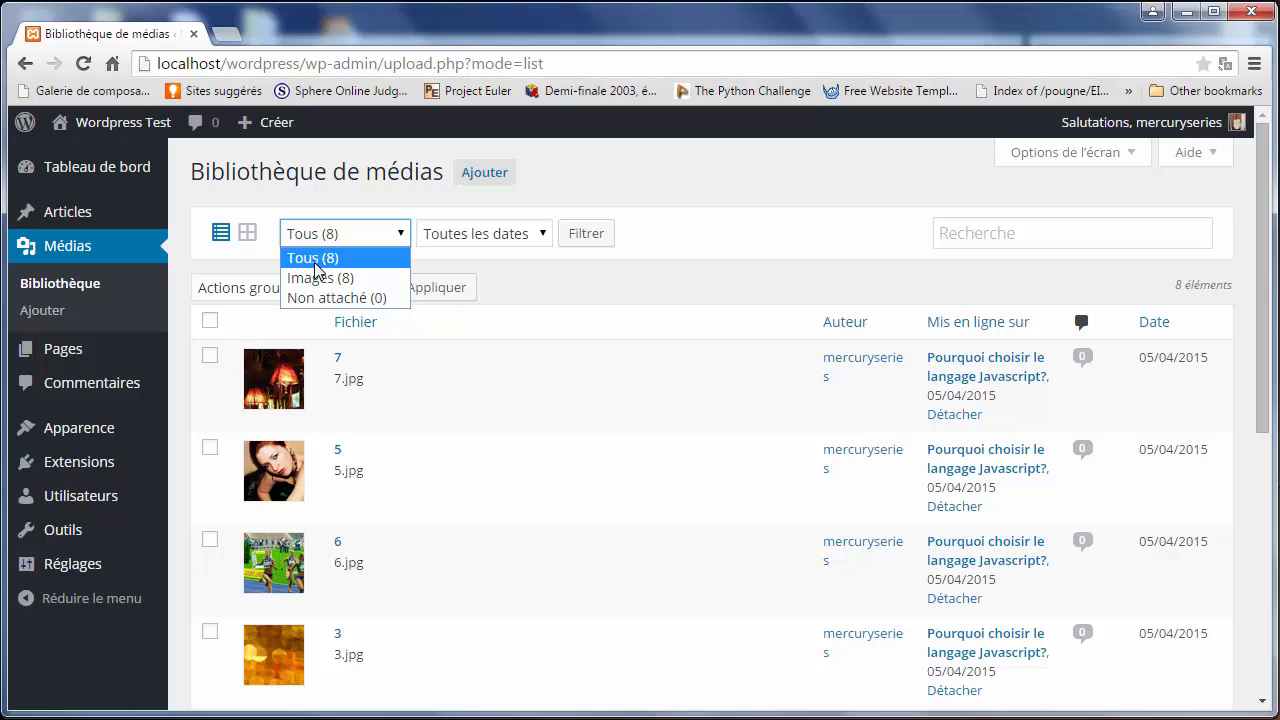
- Switch the library to grid view and filter it by Sons, Vidéos, Non-attaché and finally Images
click(247, 233)
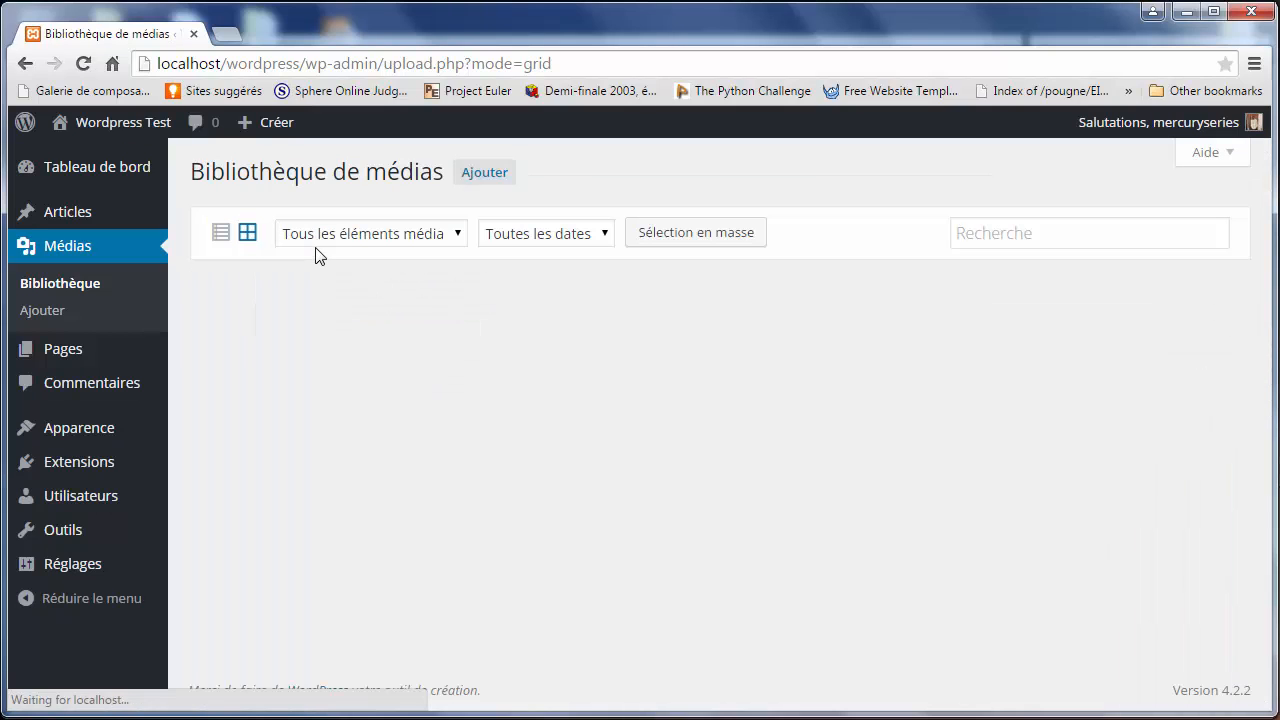
click(350, 240)
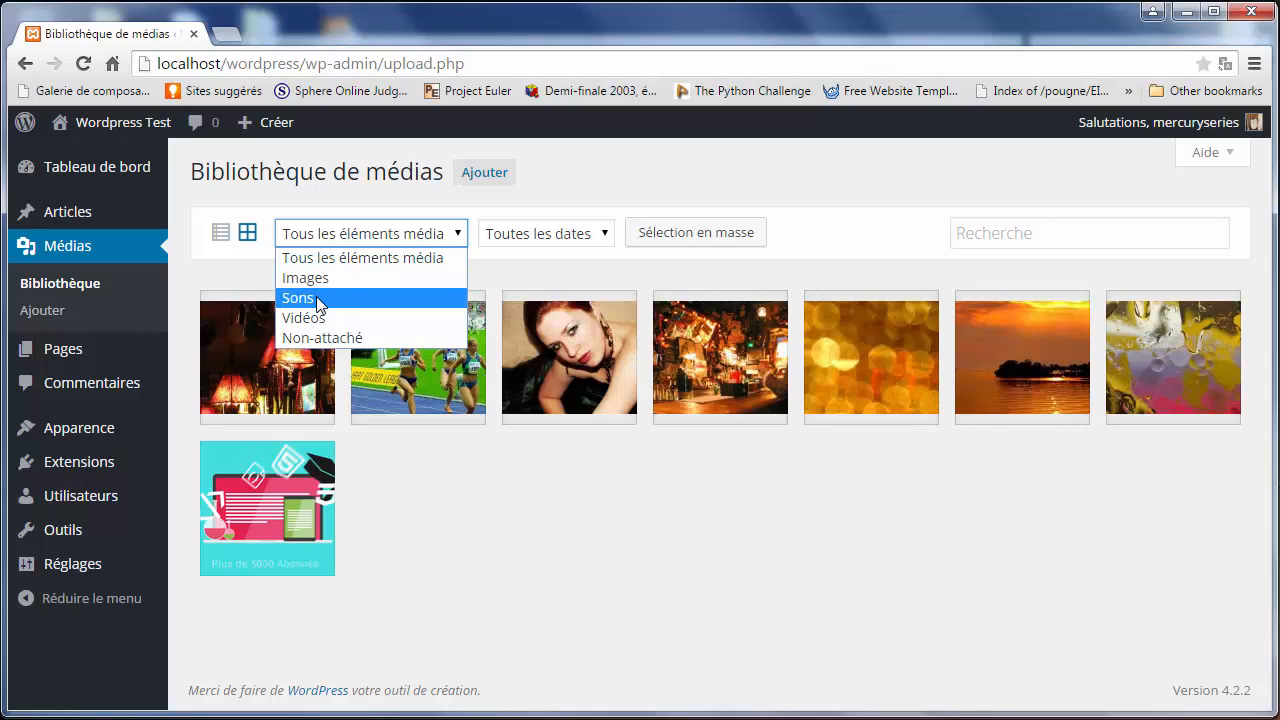
click(316, 298)
click(371, 238)
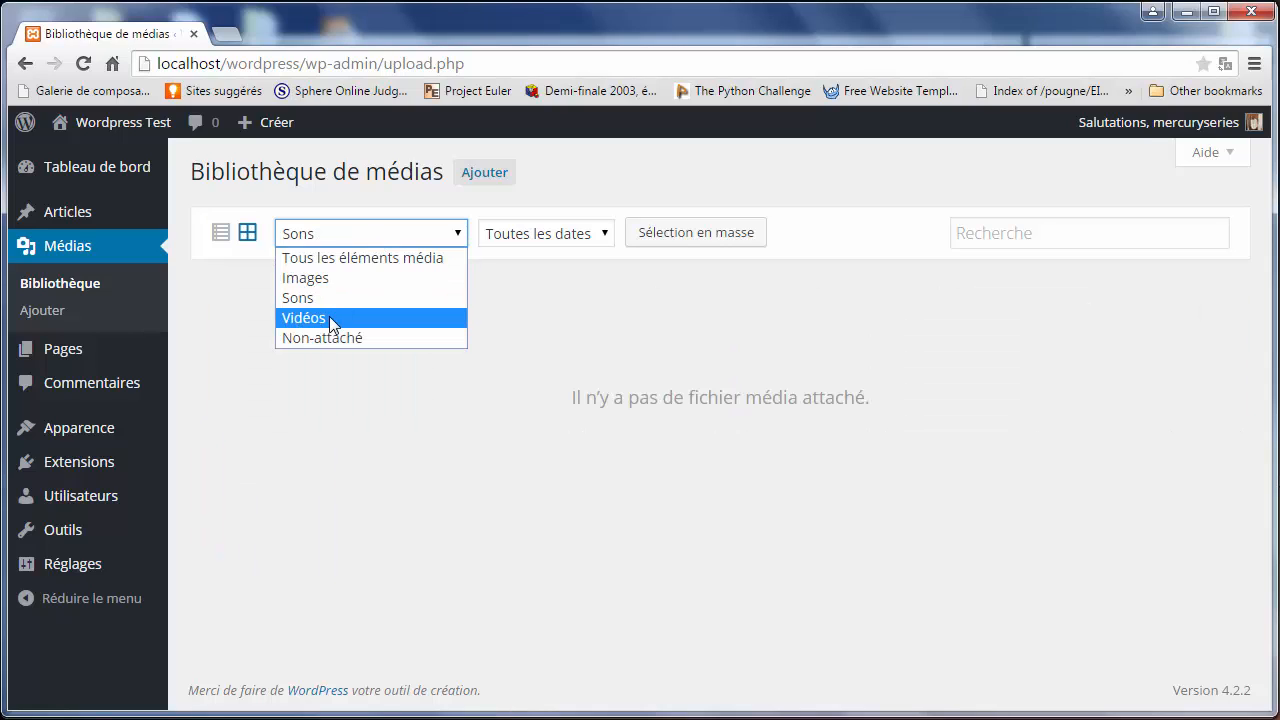
click(329, 316)
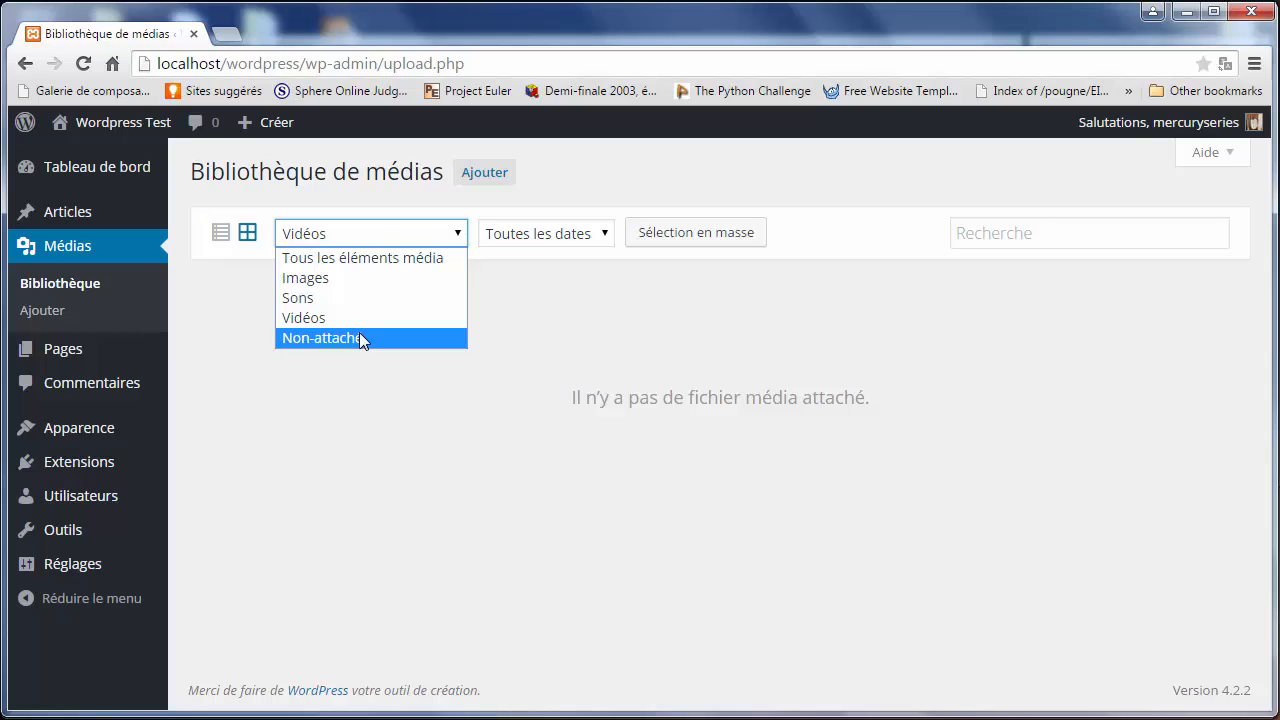
click(359, 332)
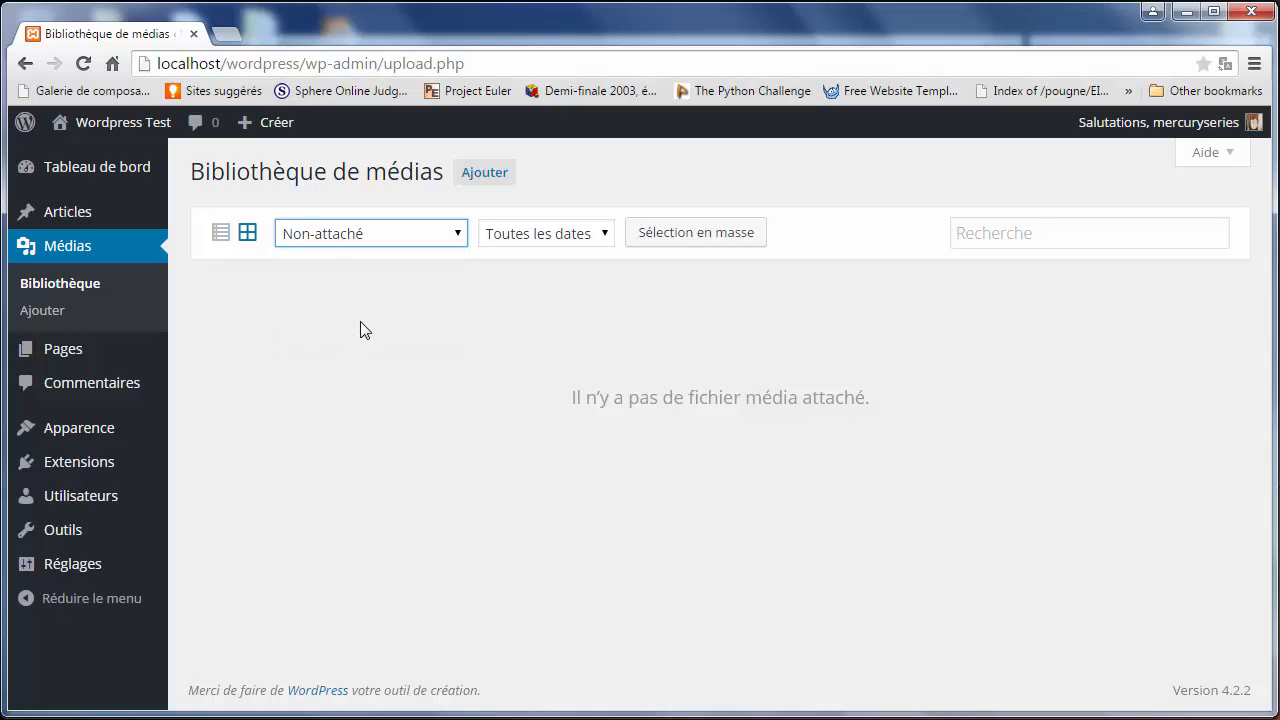
click(333, 233)
click(322, 277)
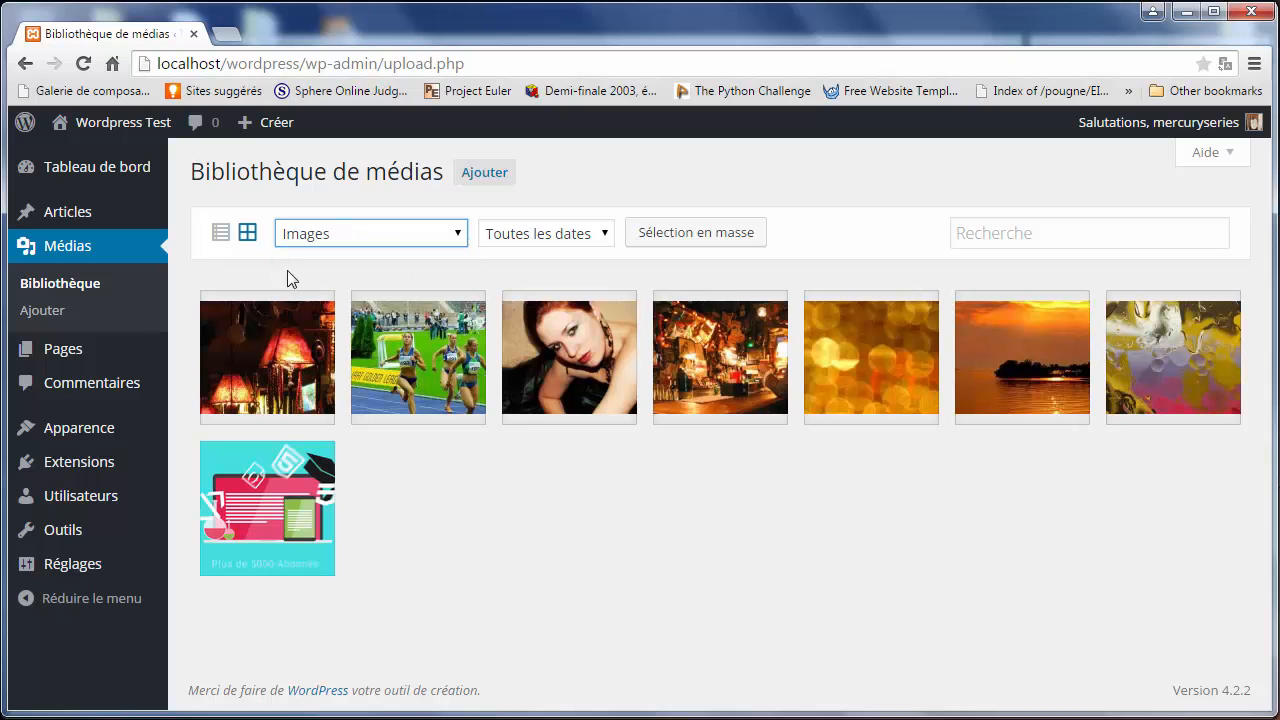
- From the list view, look through the article that 7.jpg is attached to and return to the library
click(219, 238)
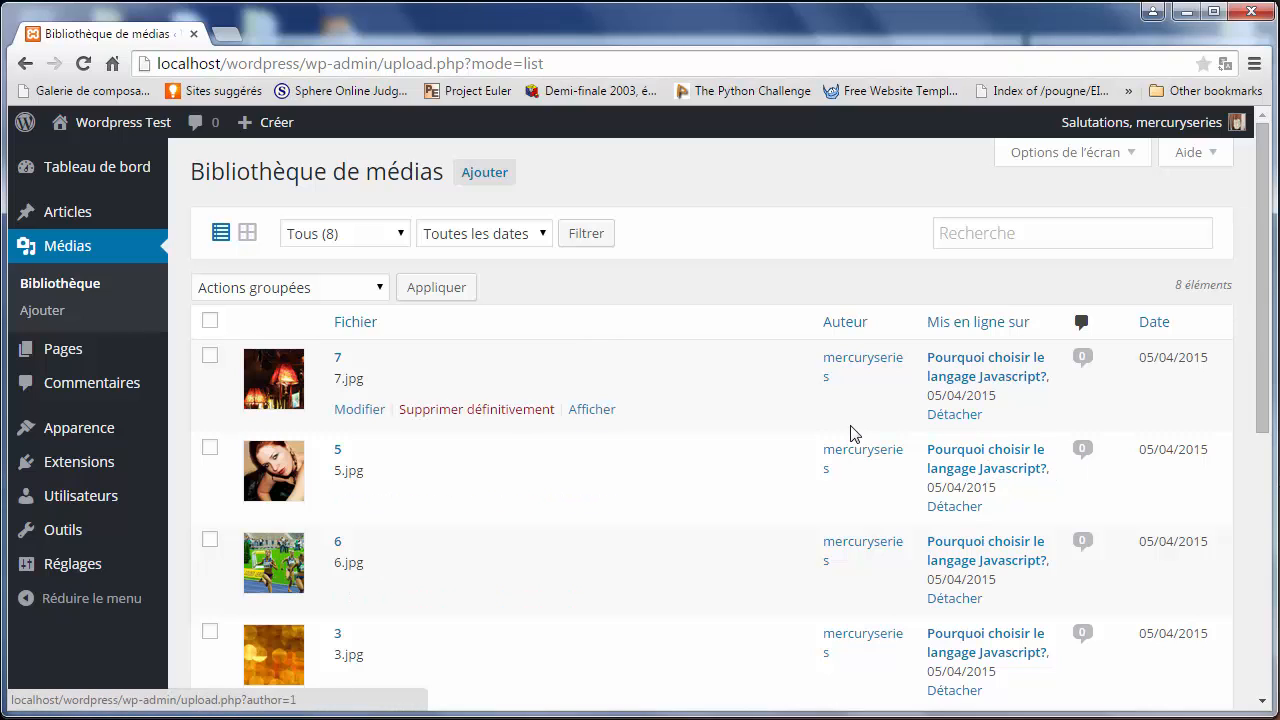
click(959, 367)
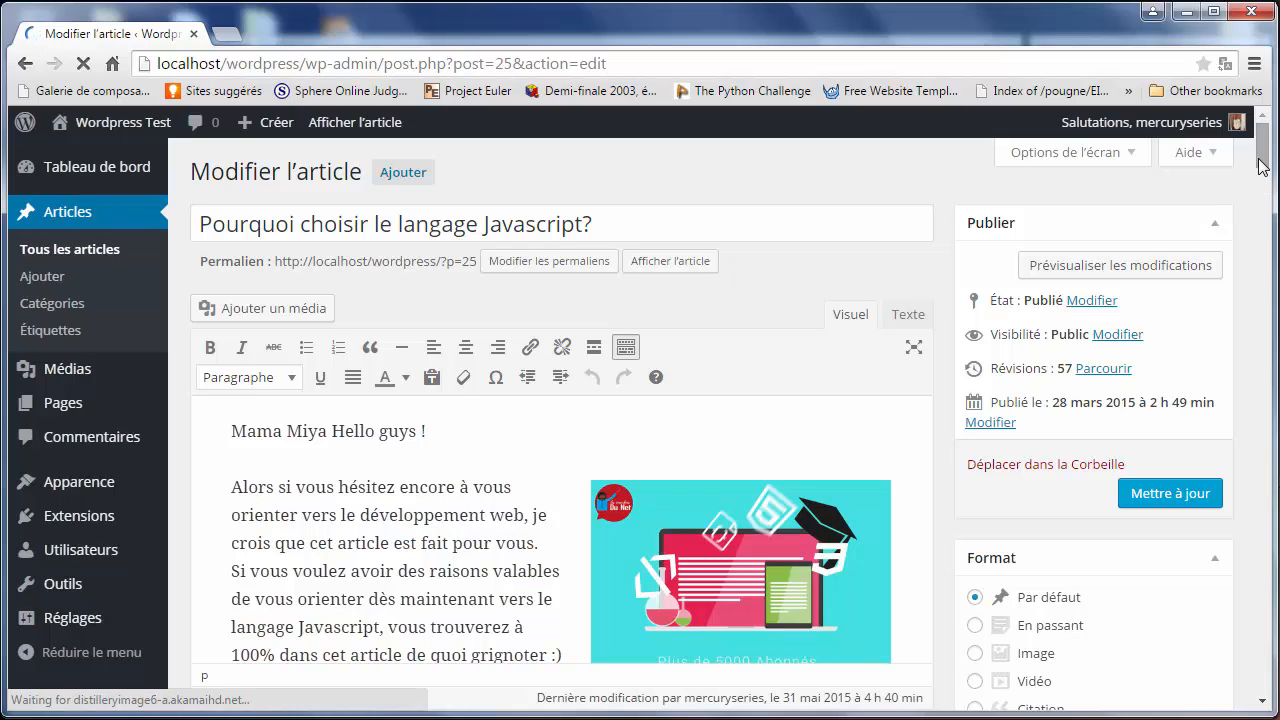
drag(1263, 207, 1249, 337)
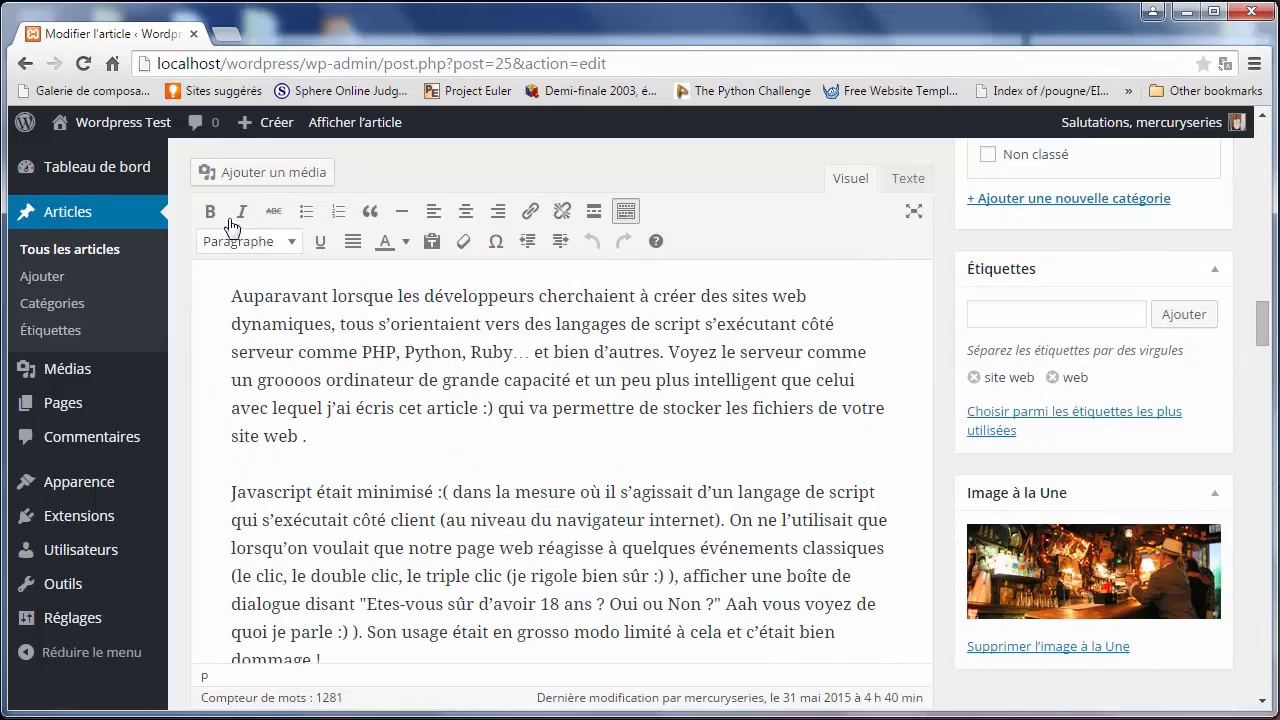
click(17, 68)
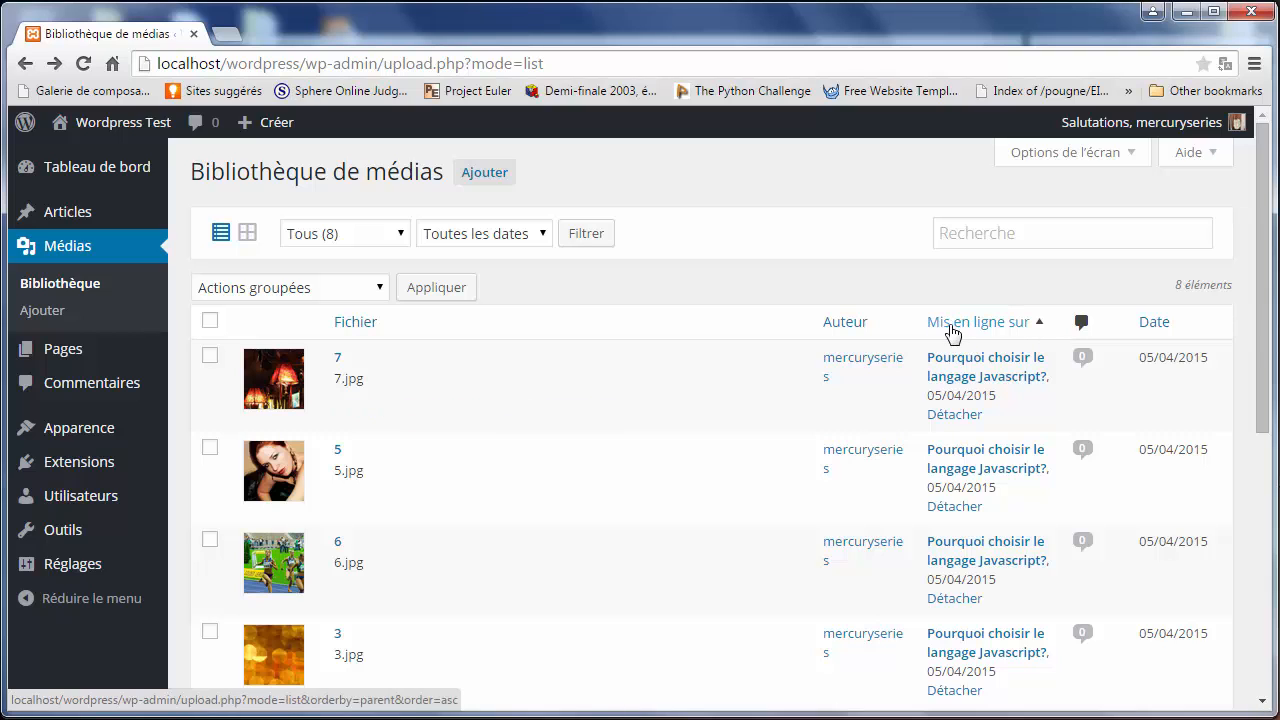
- Detach 7.jpg from its article and filter the grid view by Non-attaché
click(954, 415)
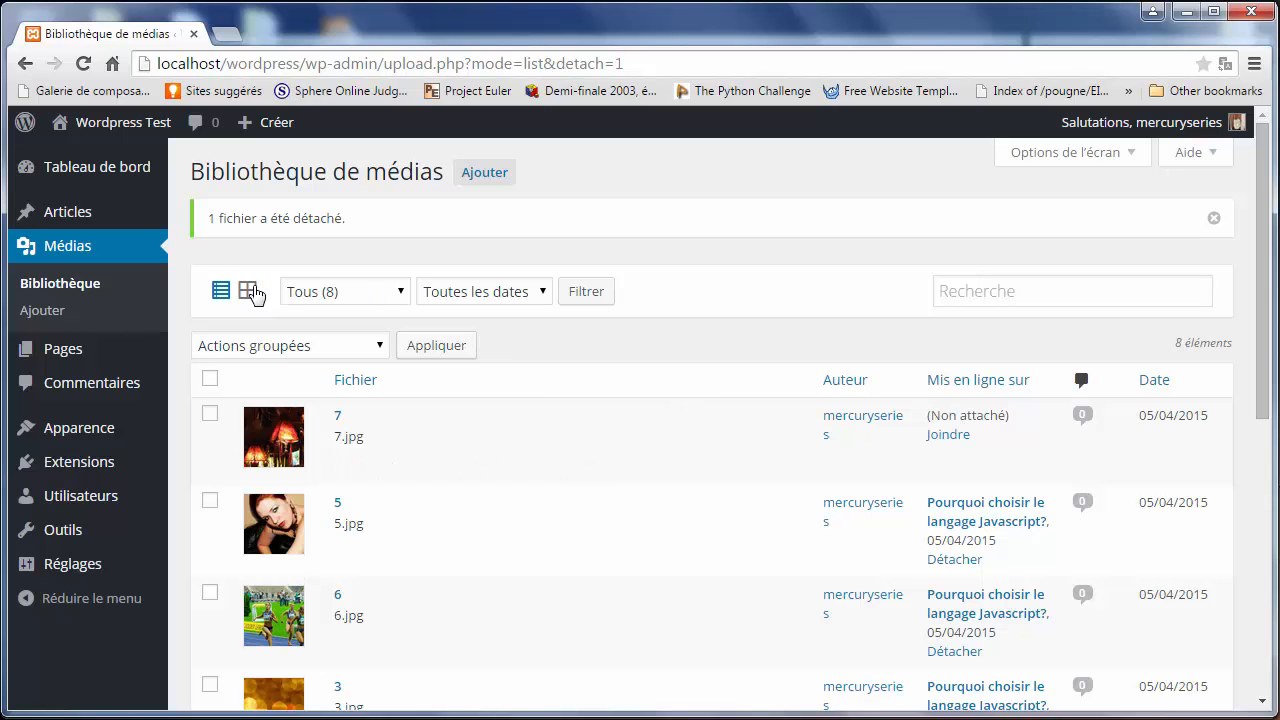
click(250, 290)
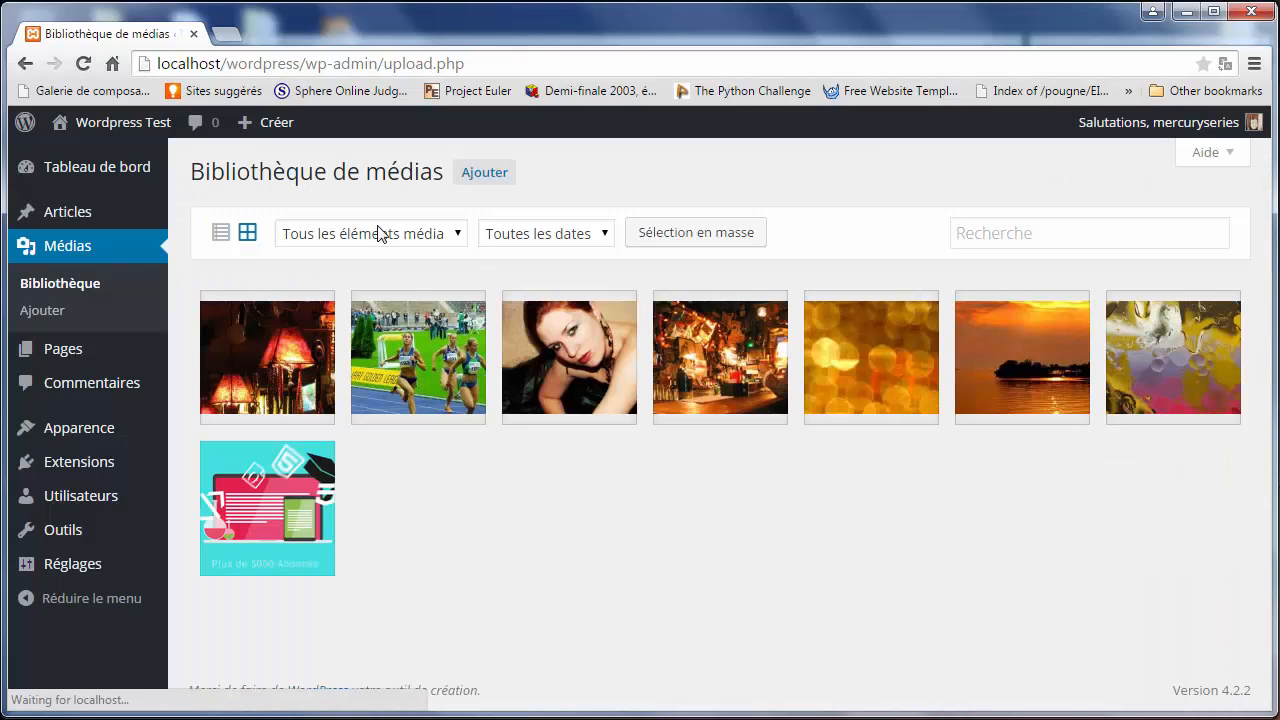
click(380, 234)
click(357, 338)
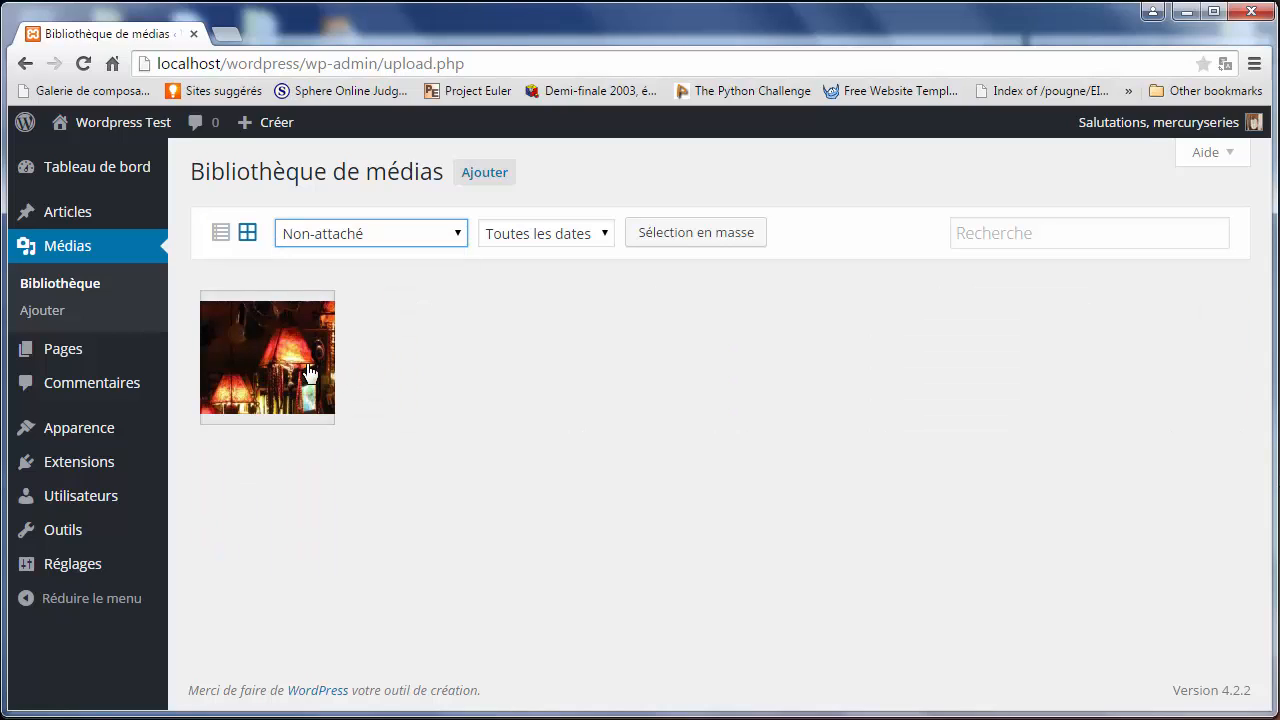
- Open the media item 7.jpg for editing from the list view and change its title to "Ma belle image"
click(221, 232)
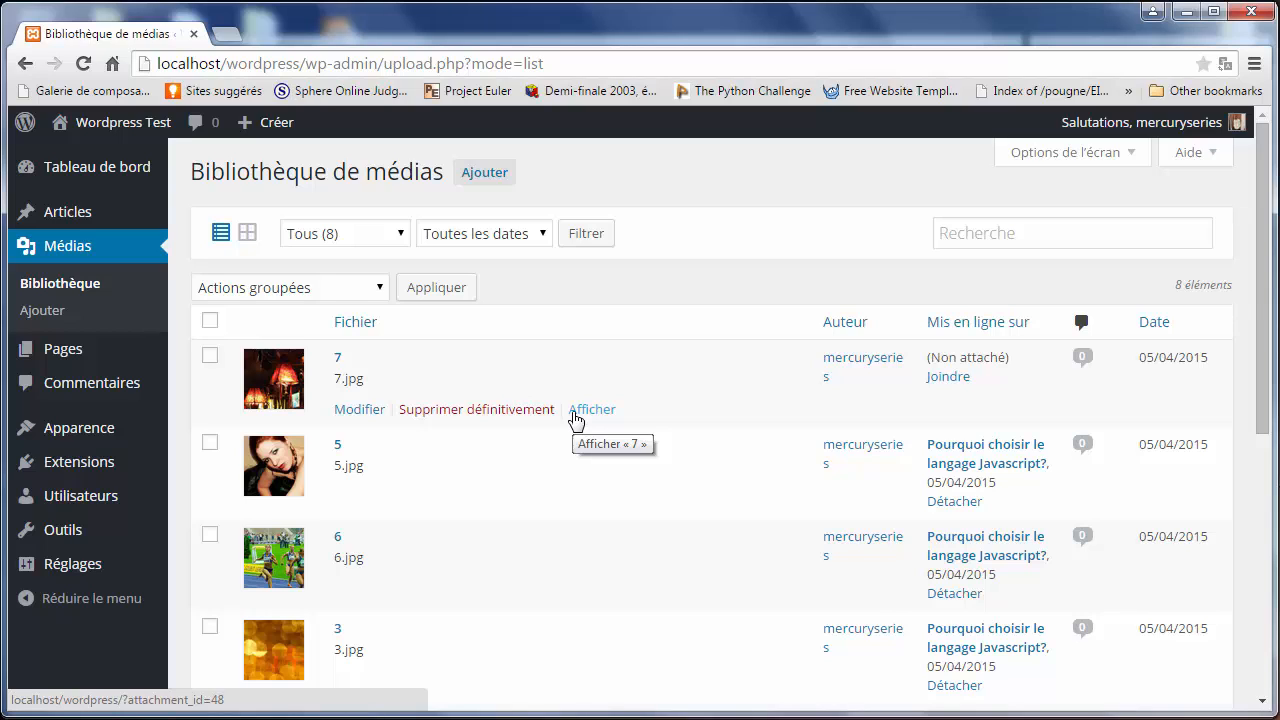
click(338, 357)
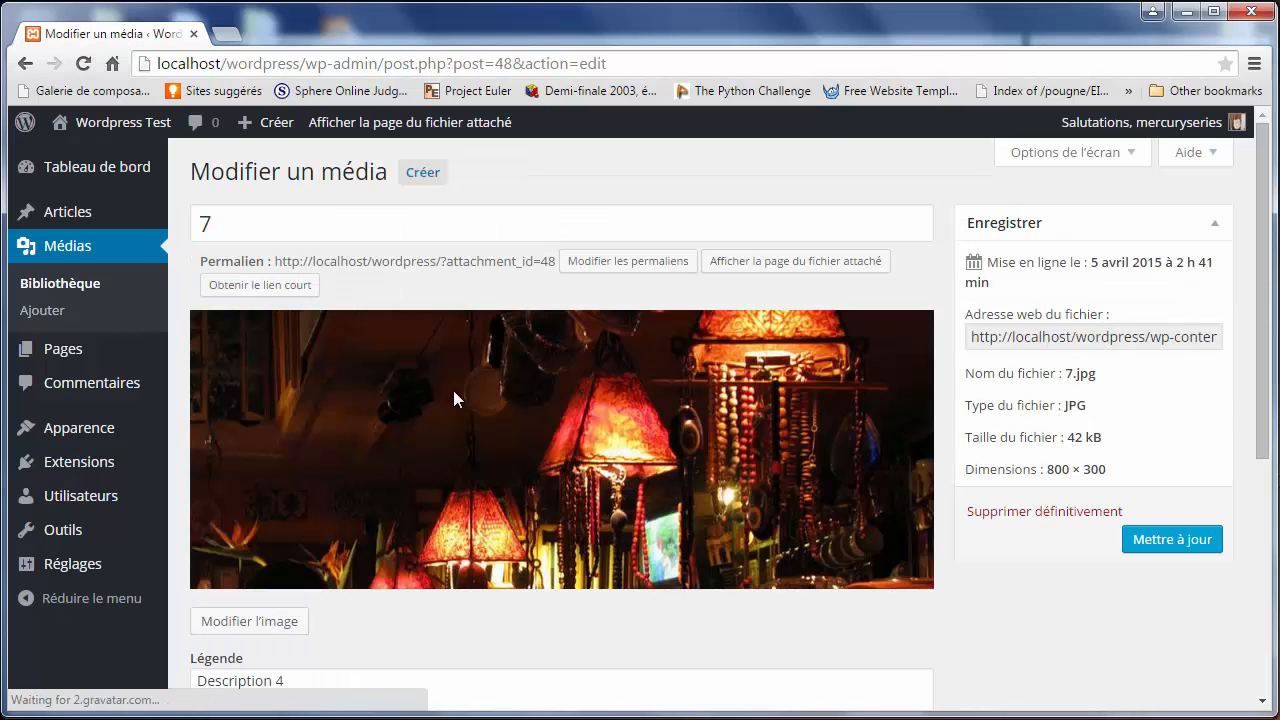
drag(262, 232, 186, 237)
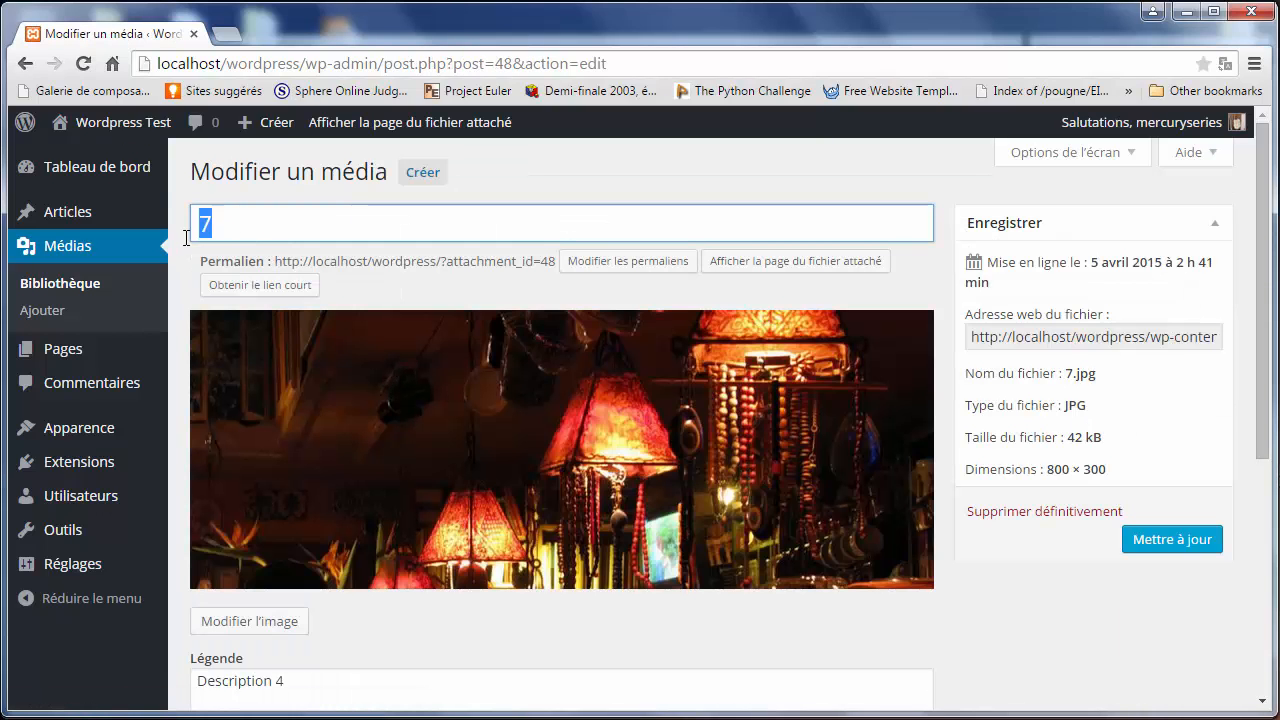
key(BackSpace)
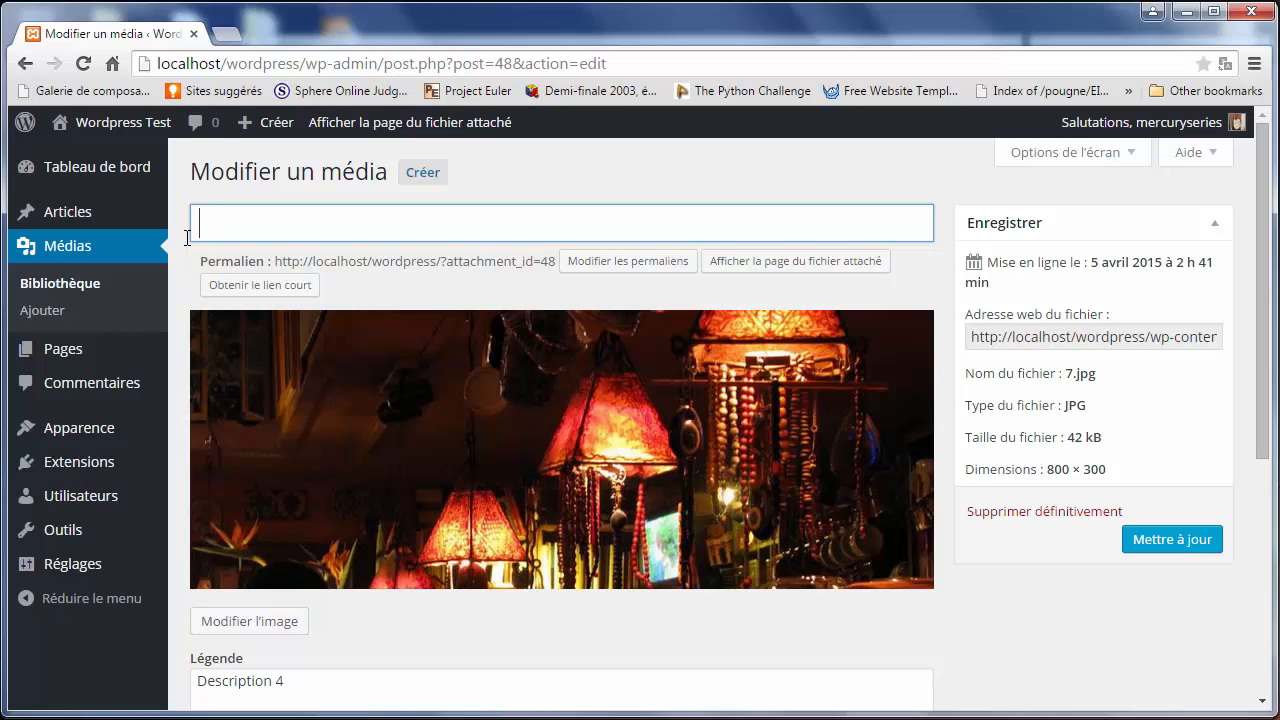
text(Ma belle image)
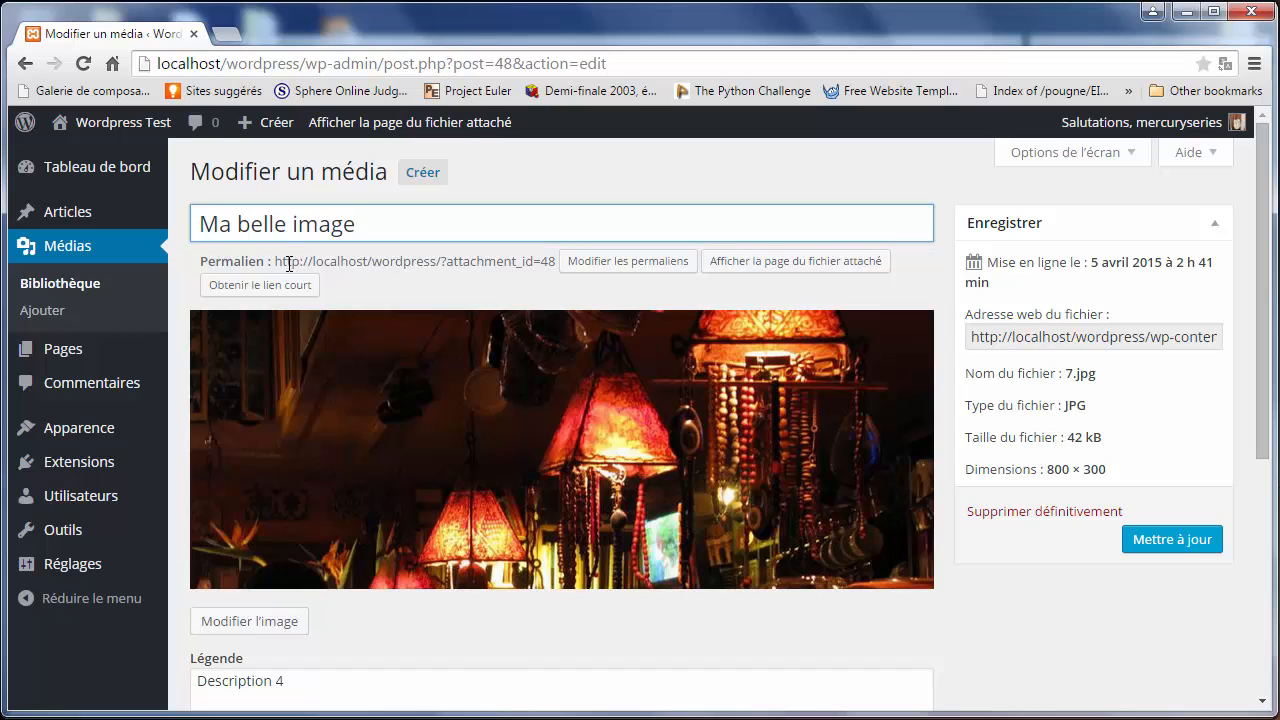
- Examine the media item's permalink, upload date, file address, caption and alternative text fields
drag(275, 261, 526, 254)
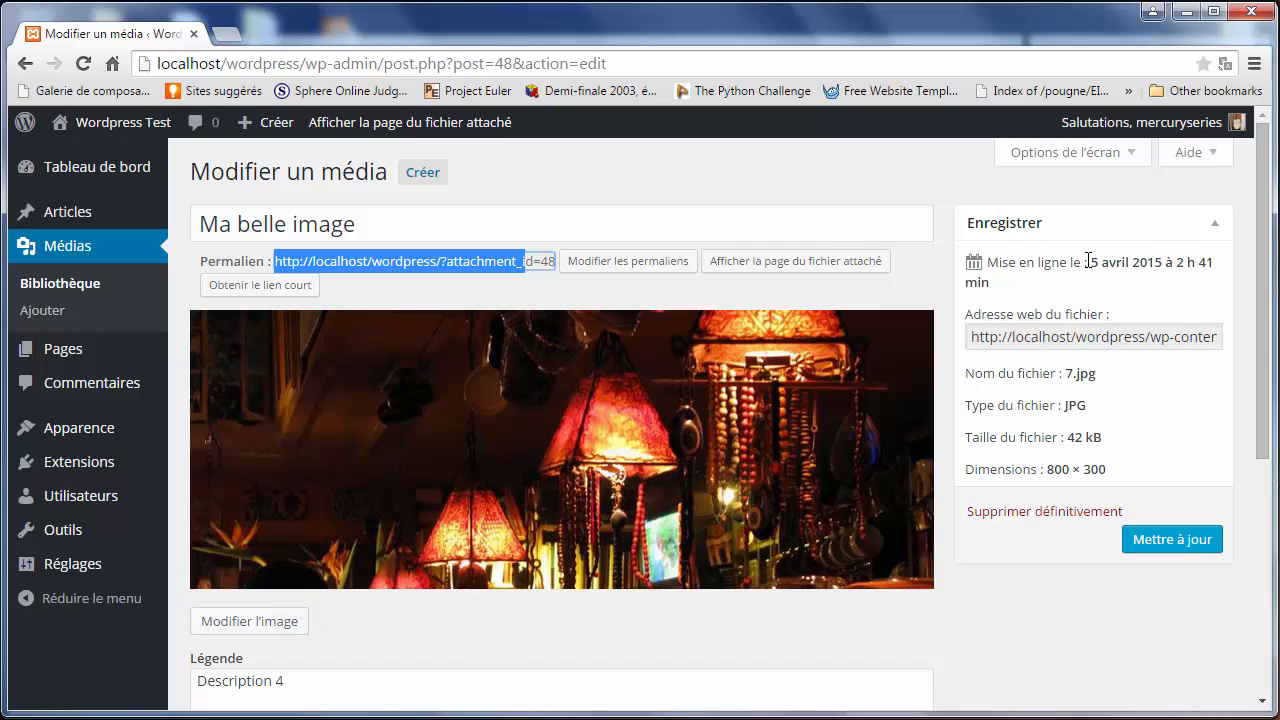
drag(1092, 260, 1154, 270)
drag(998, 337, 1183, 334)
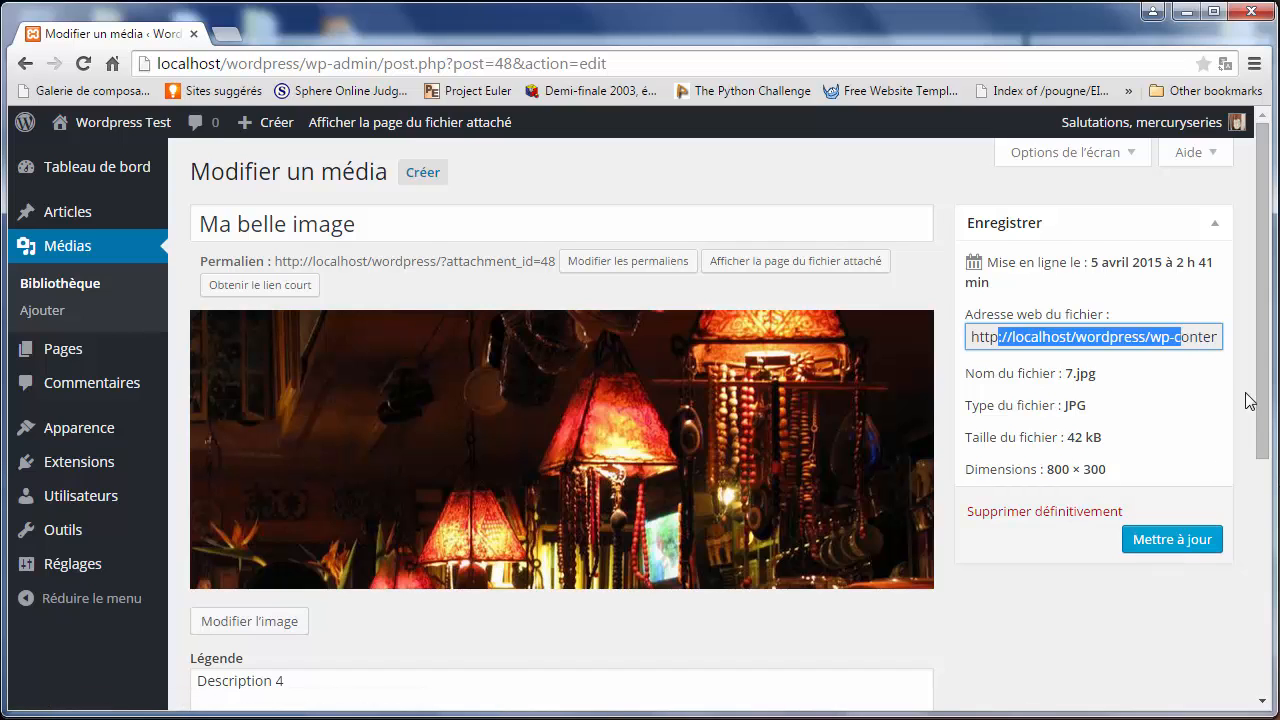
drag(1263, 383, 1262, 527)
drag(341, 434, 172, 424)
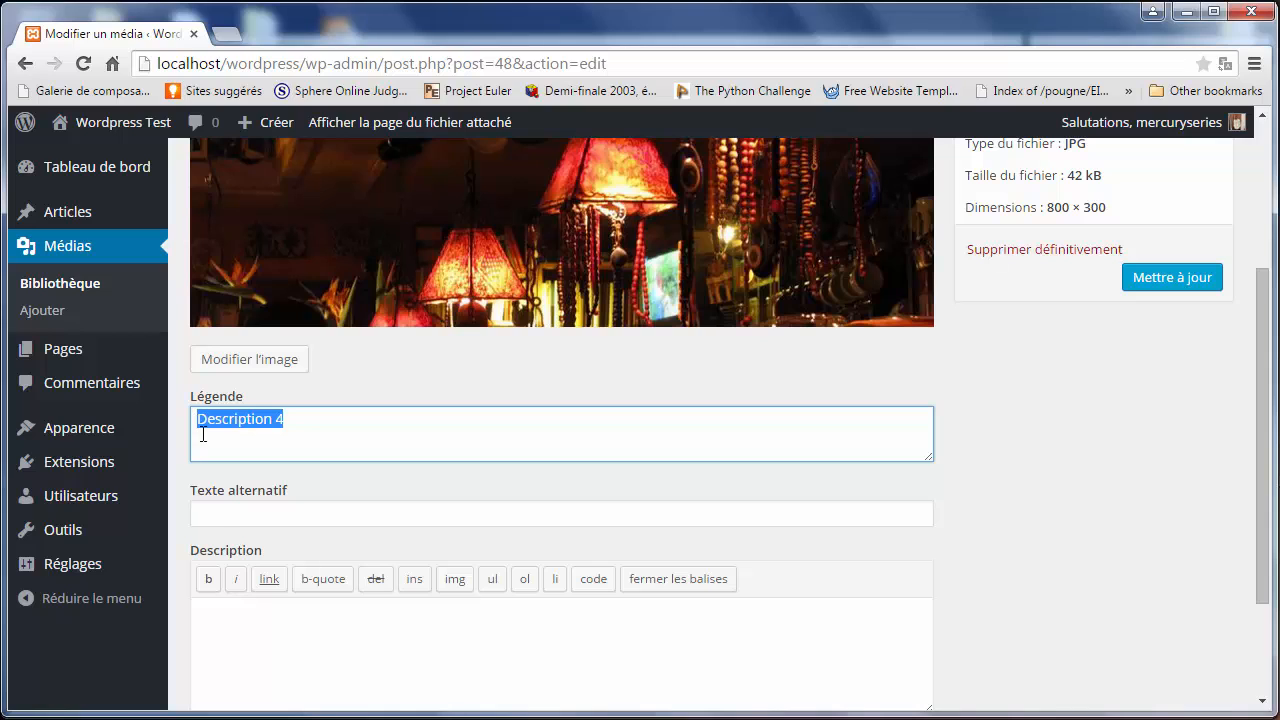
click(221, 521)
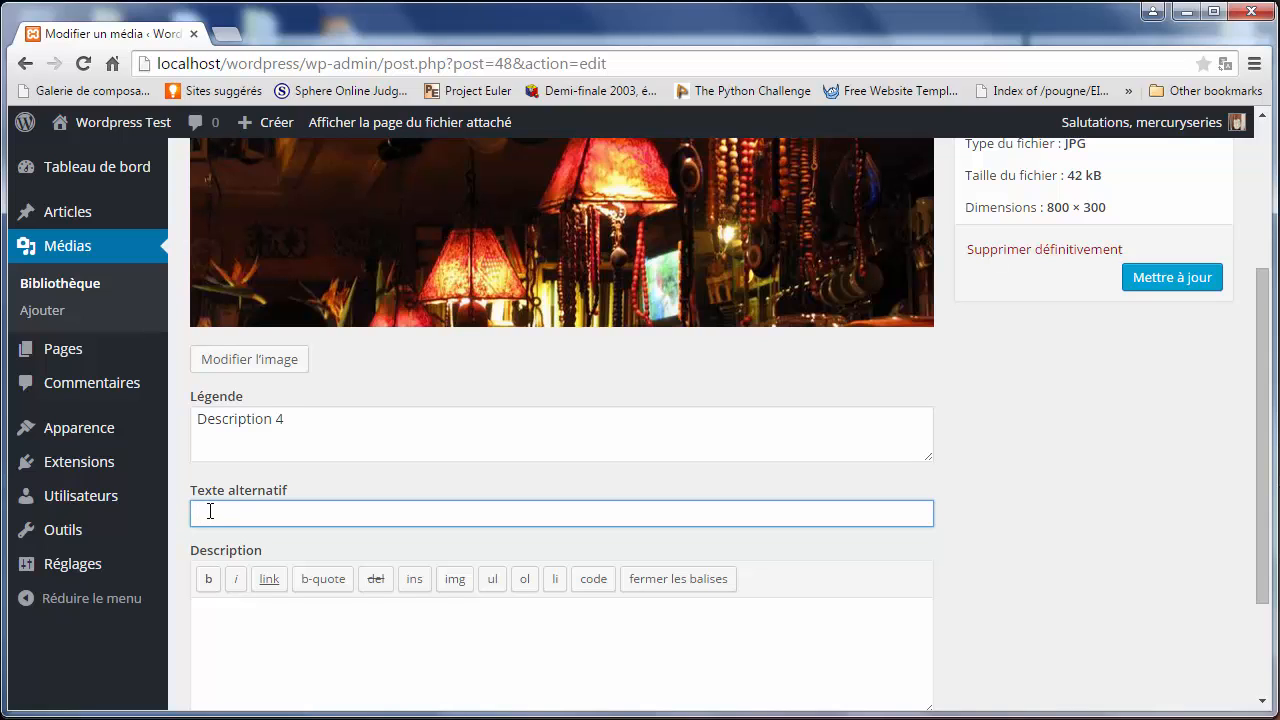
- Enter "Juste une description" as the media item's description and save the update
click(274, 615)
text(Juste une description)
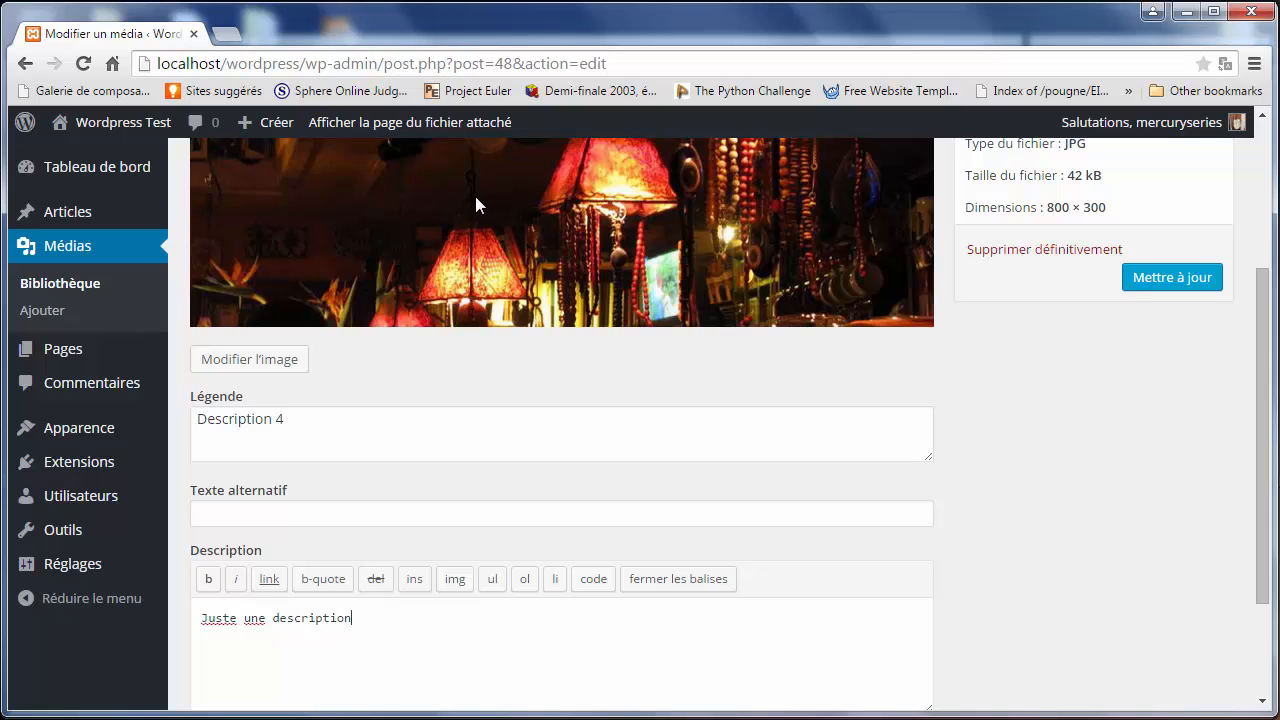
drag(348, 643, 180, 627)
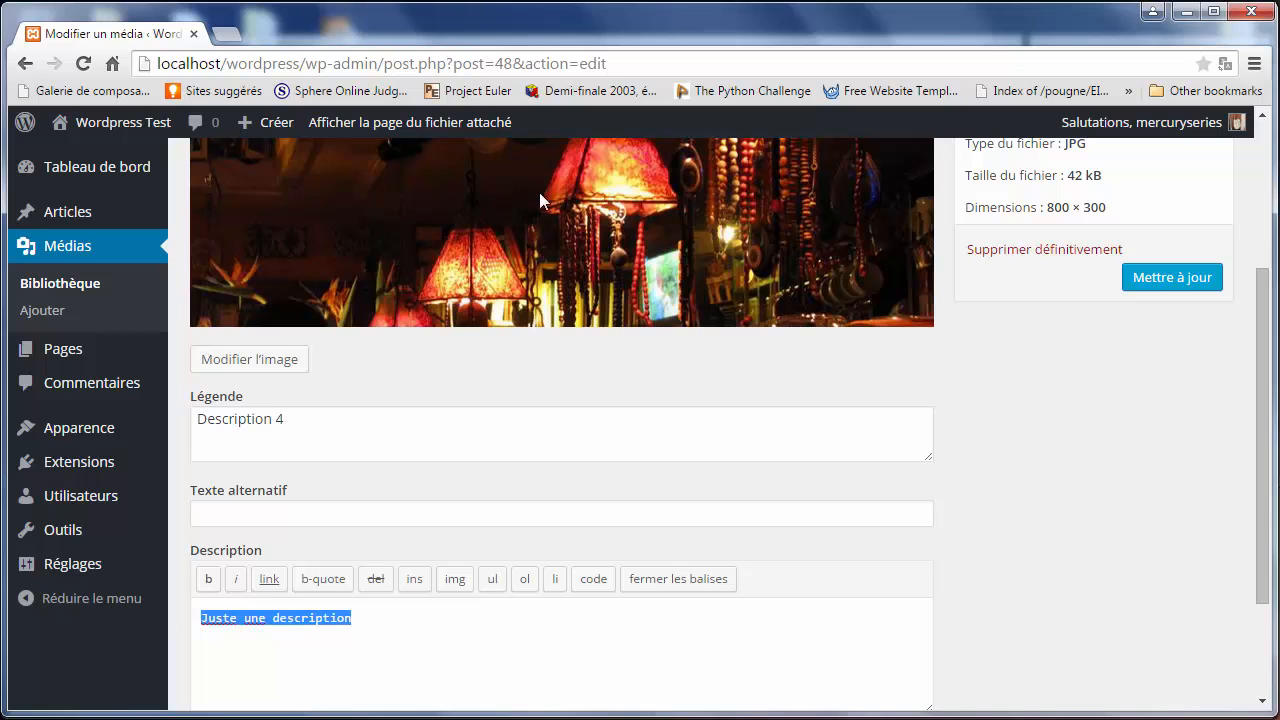
scroll(1262, 420, down, 2)
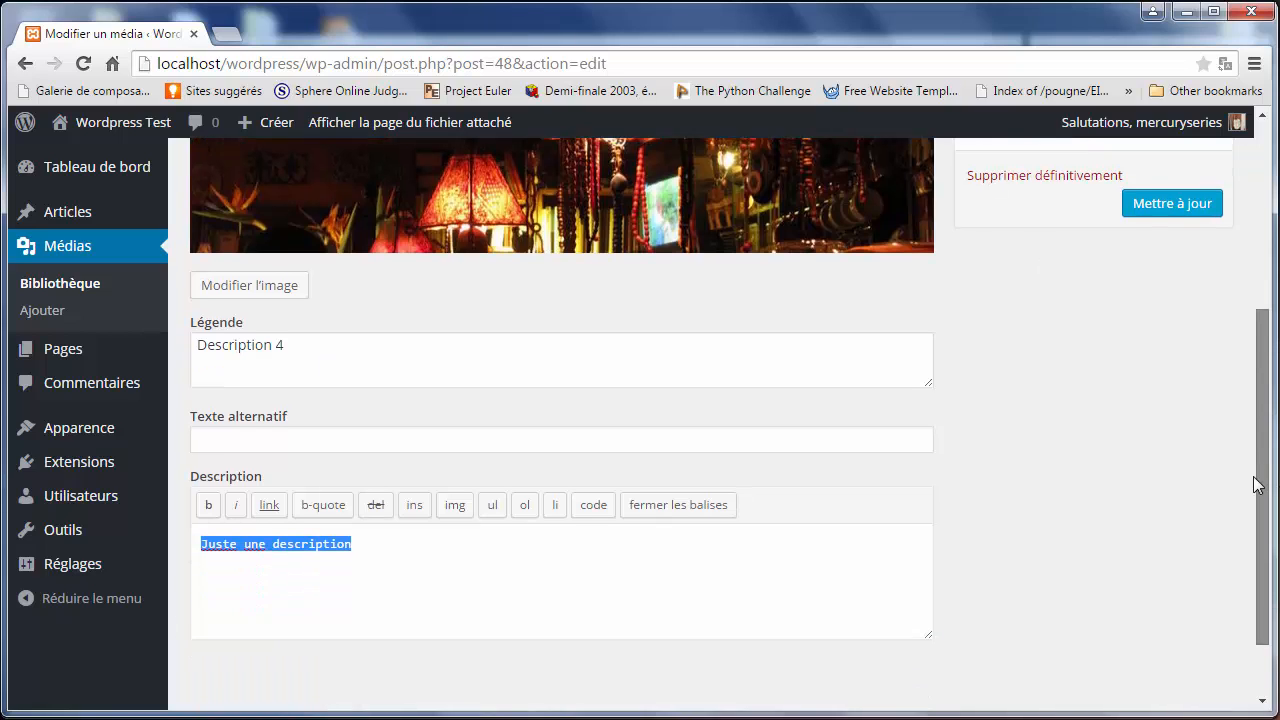
scroll(1252, 357, up, 1)
scroll(1252, 357, up, 3)
click(1188, 545)
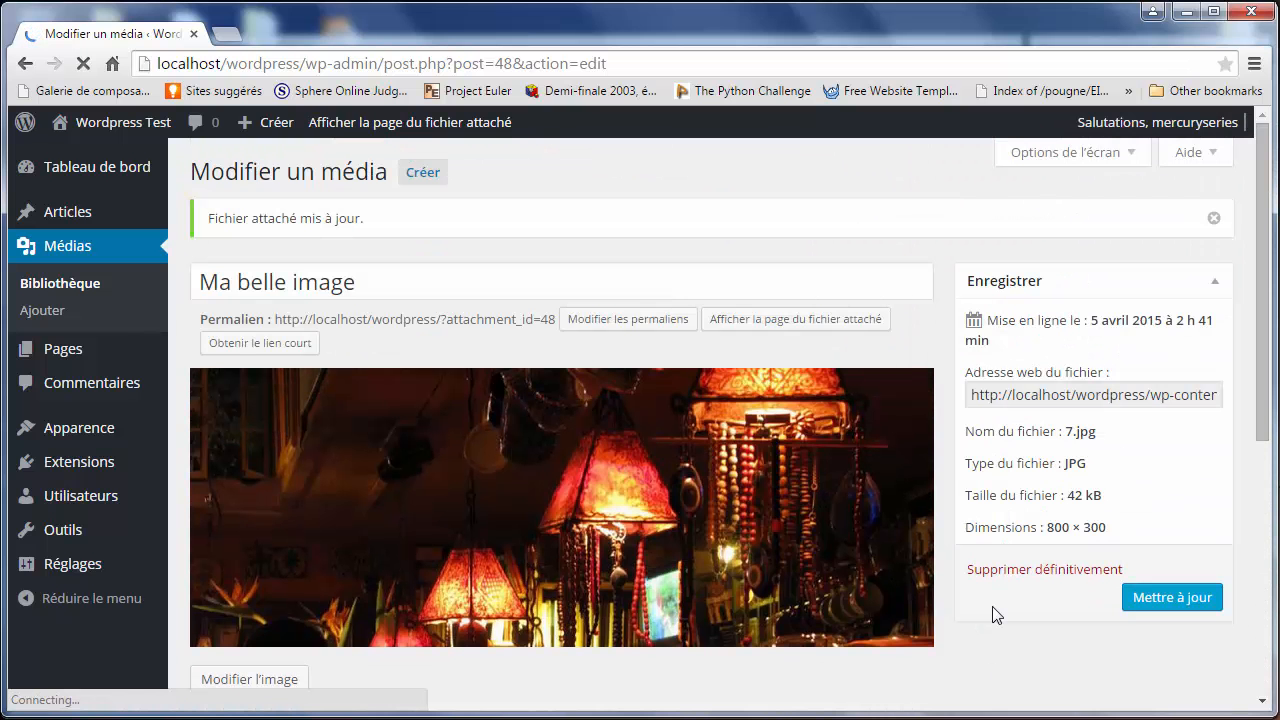
- Open the media item's attachment page in a new browser tab
right_click(716, 311)
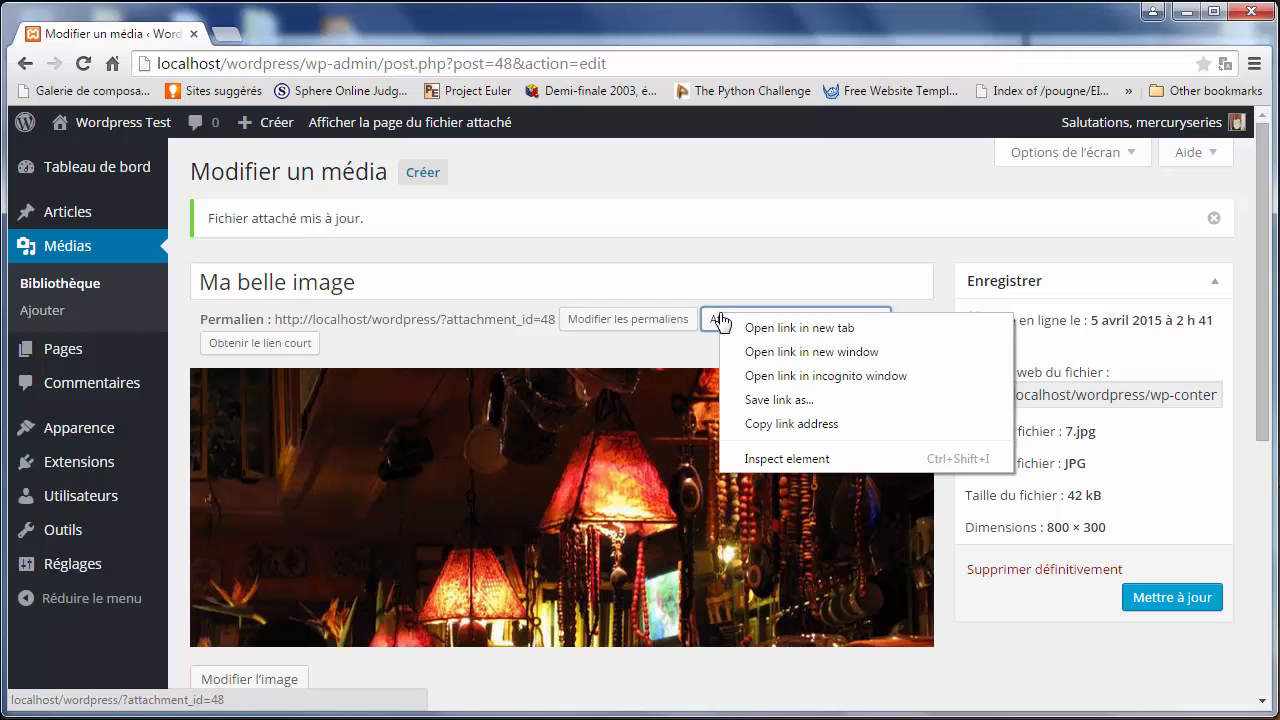
click(770, 334)
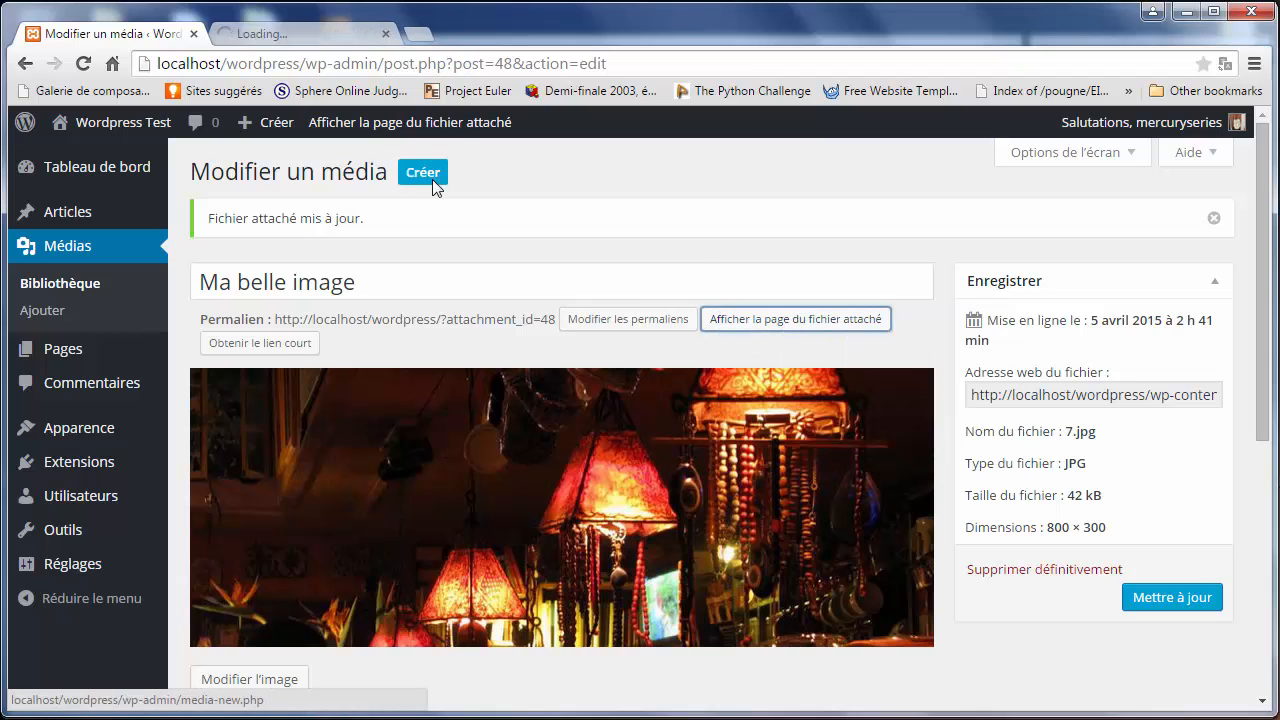
- Examine the attachment page's address, title, description and comment form
click(283, 42)
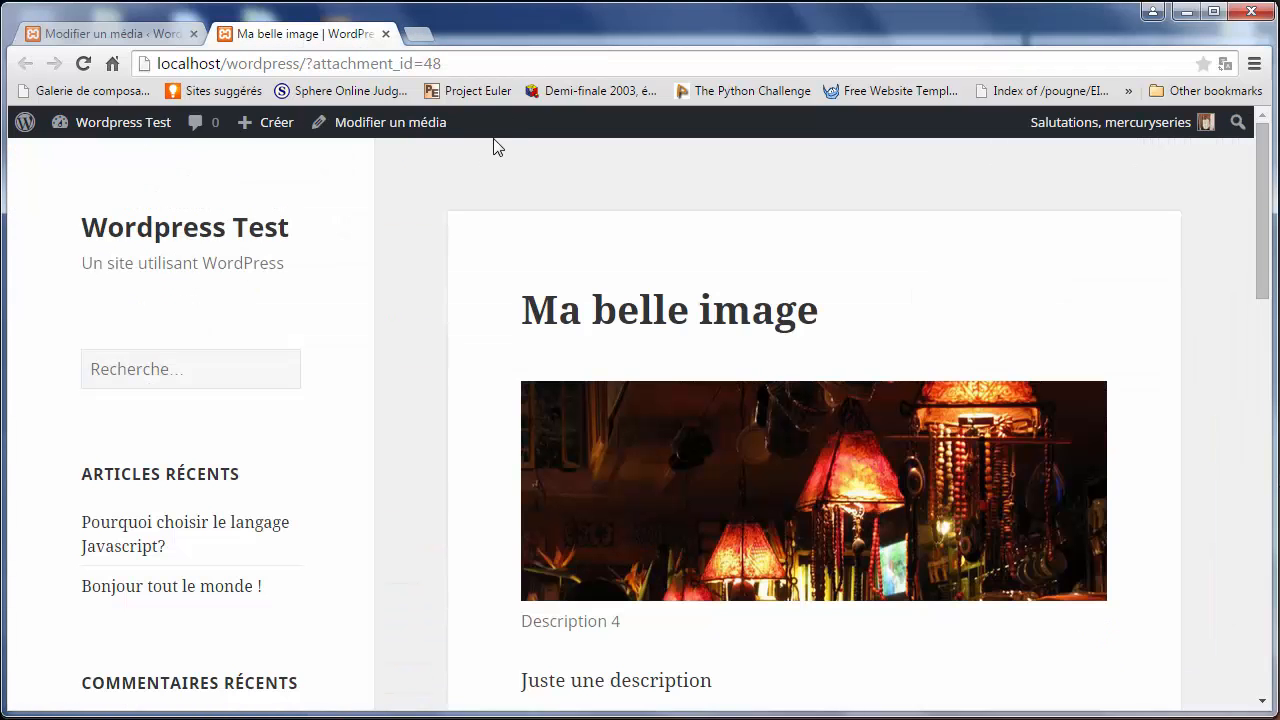
click(367, 66)
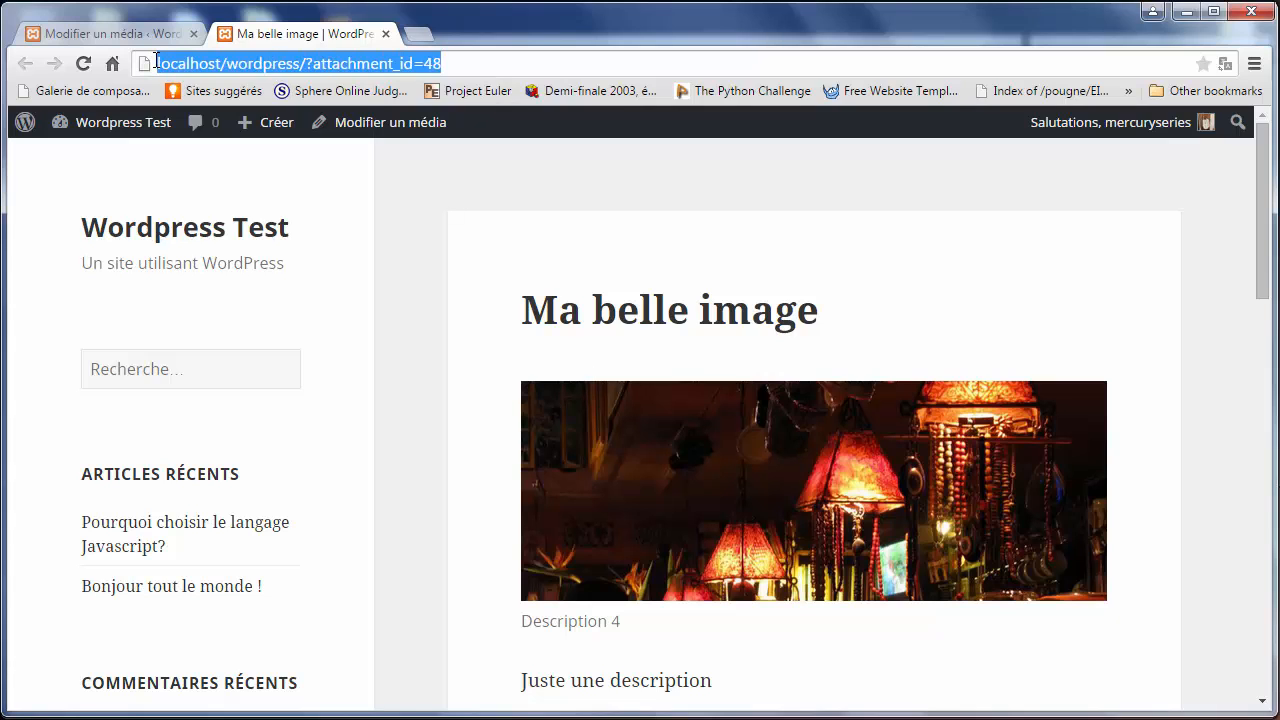
click(548, 332)
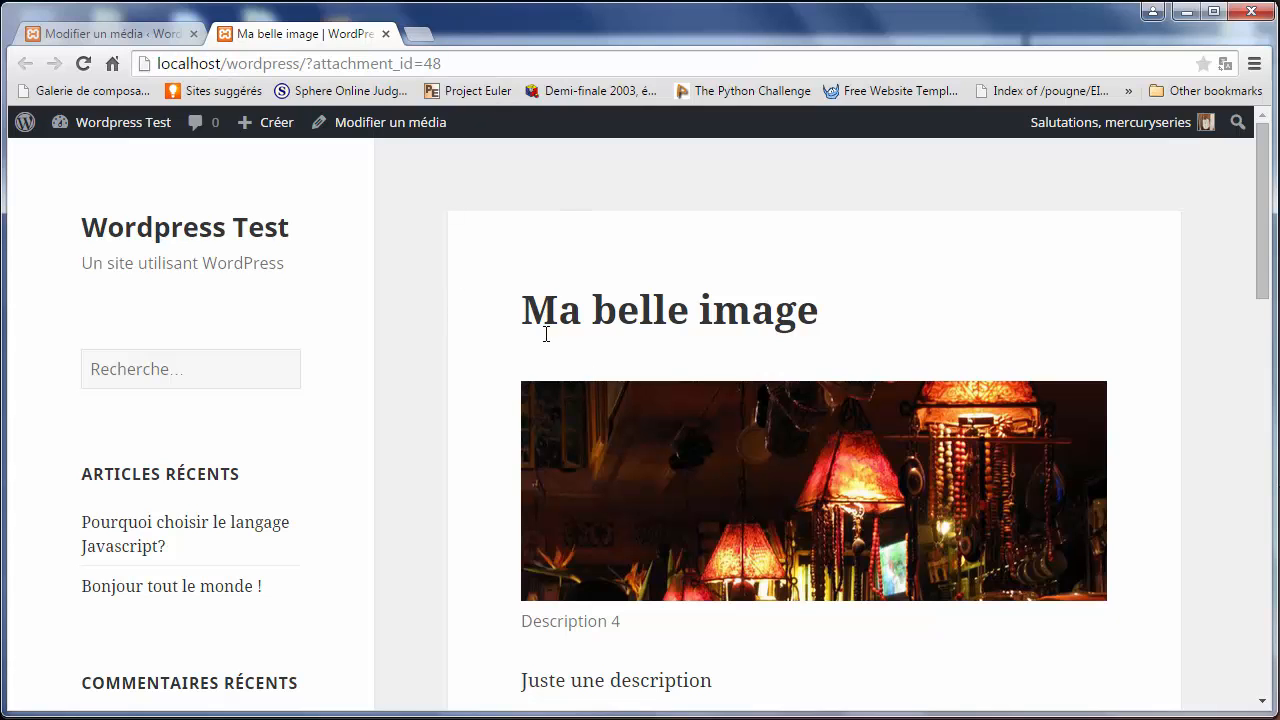
drag(520, 320, 825, 318)
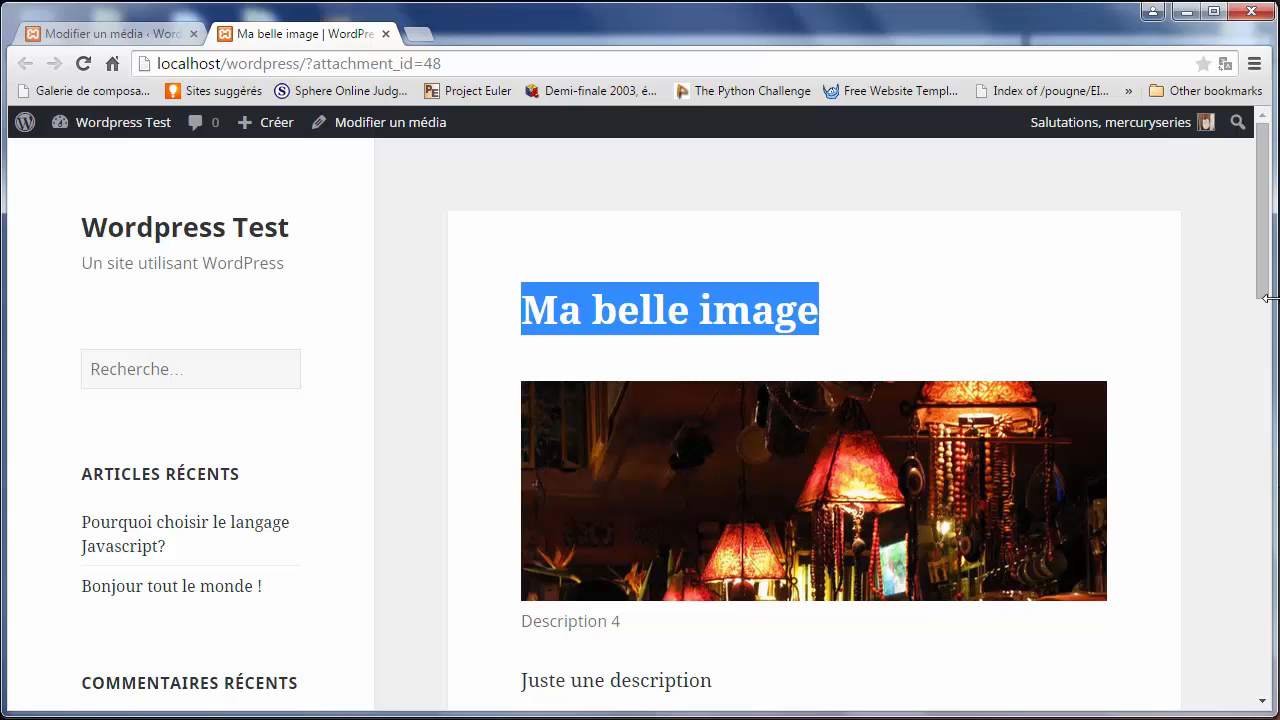
drag(1262, 302, 1260, 351)
drag(566, 503, 716, 508)
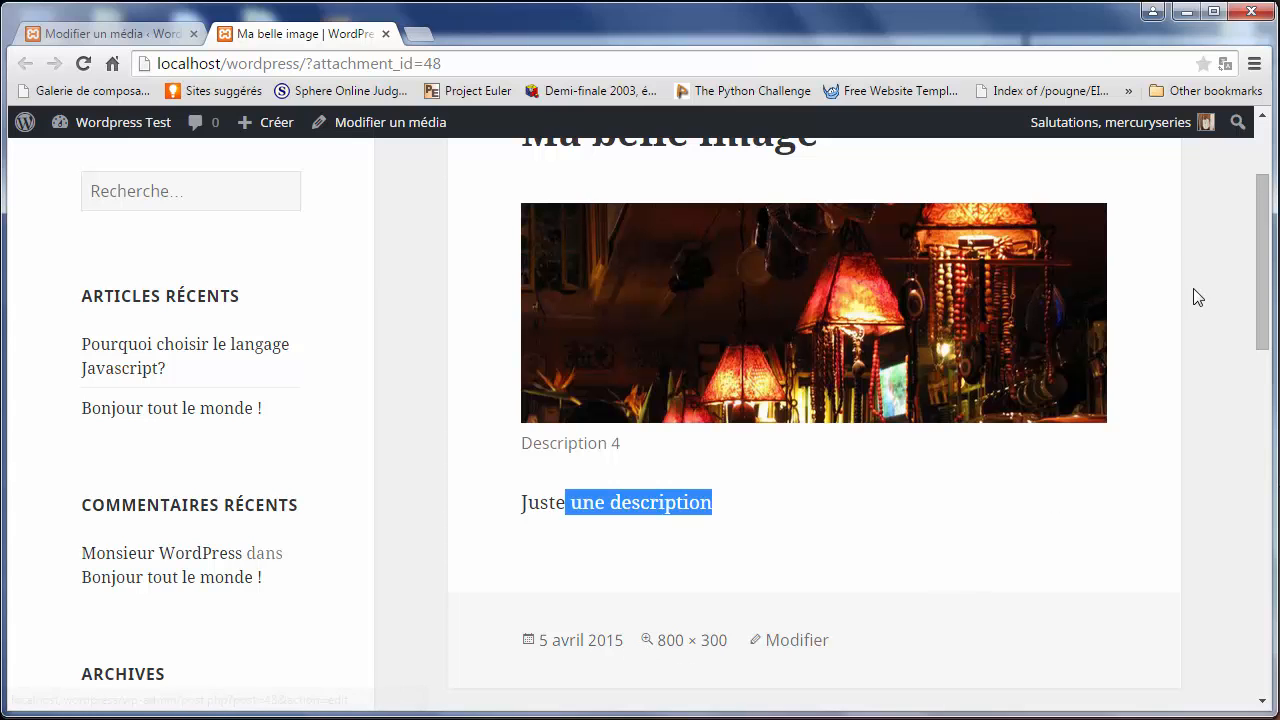
drag(1260, 285, 1221, 432)
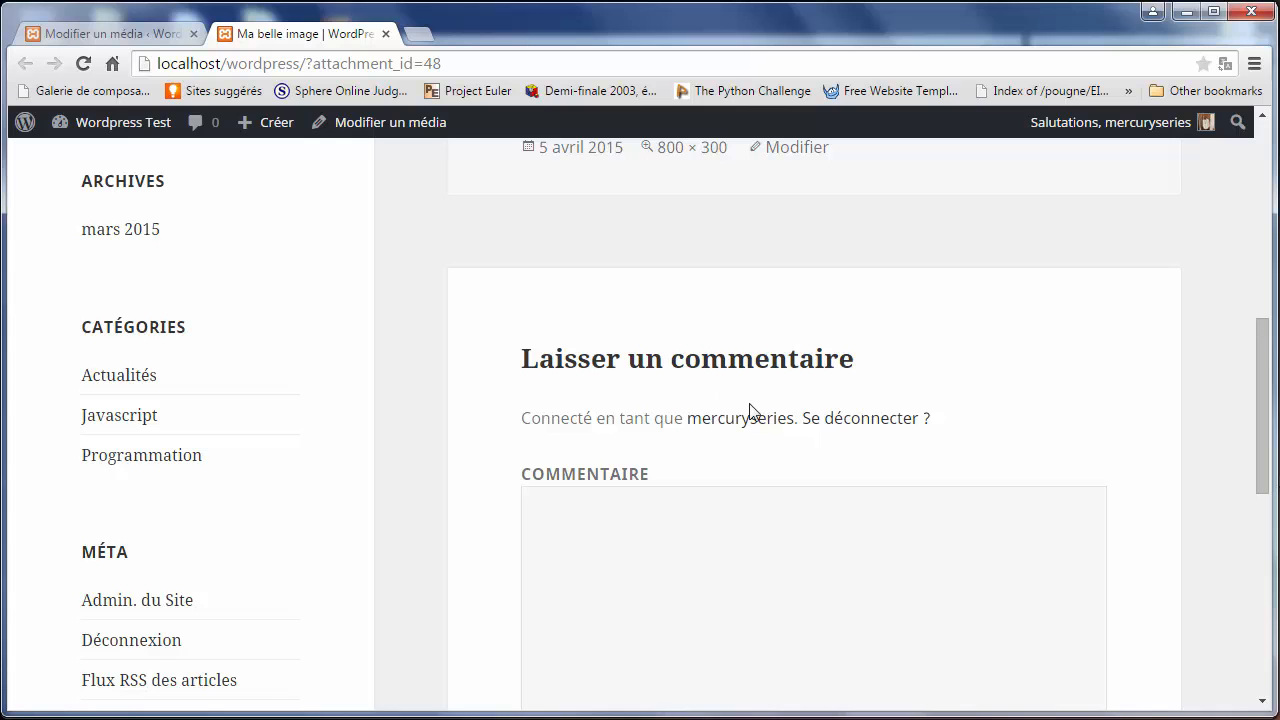
drag(541, 360, 668, 550)
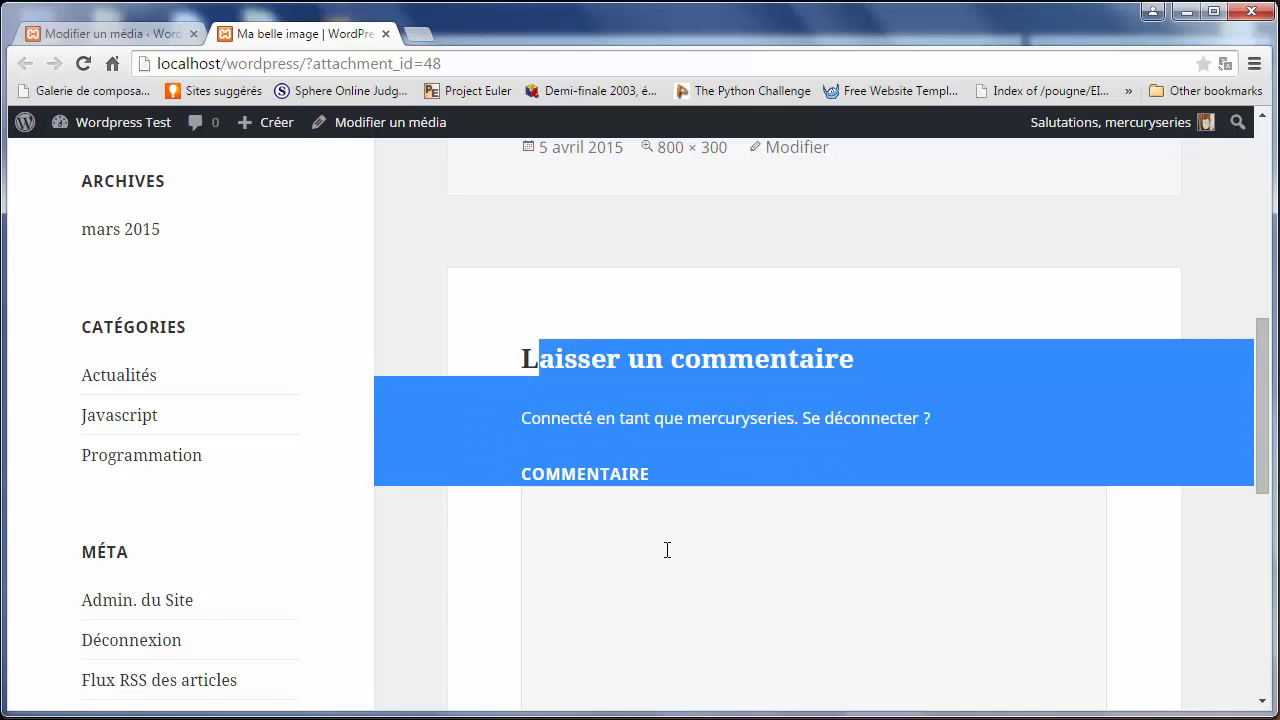
click(668, 550)
drag(1257, 409, 1259, 494)
- Return to the media item's edit page and display the Discussion section through the screen options
click(108, 33)
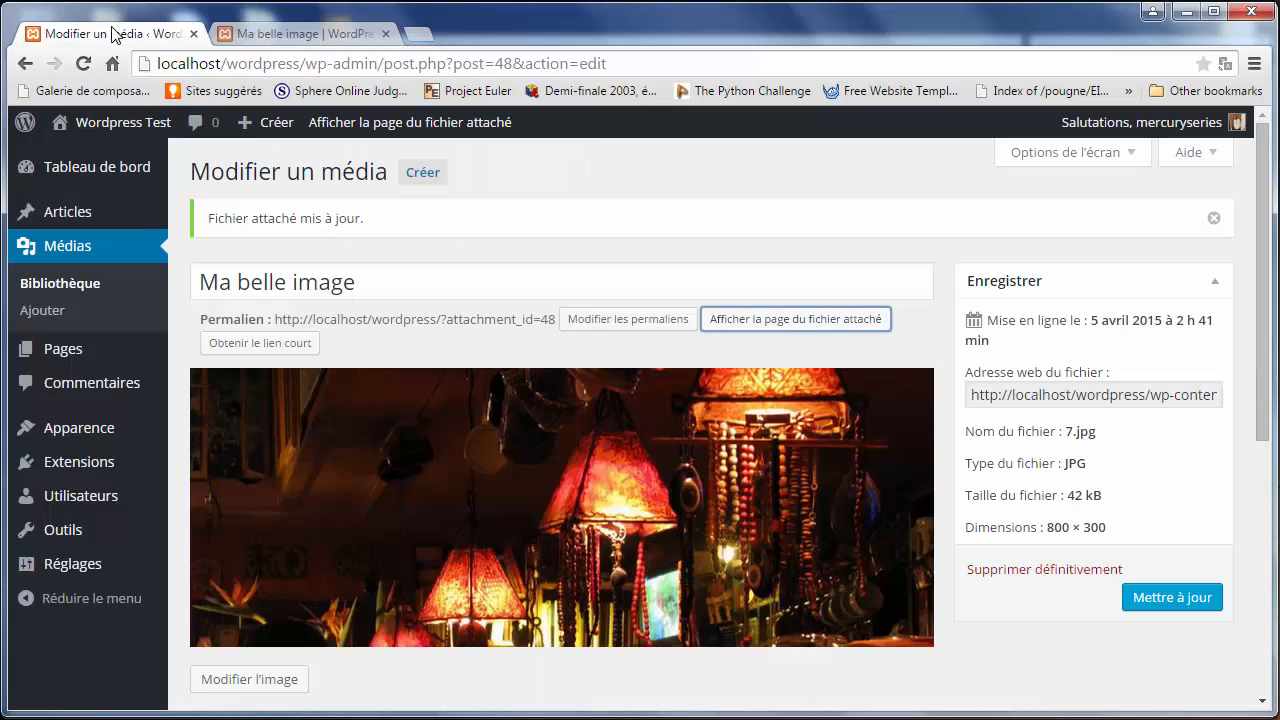
click(1108, 157)
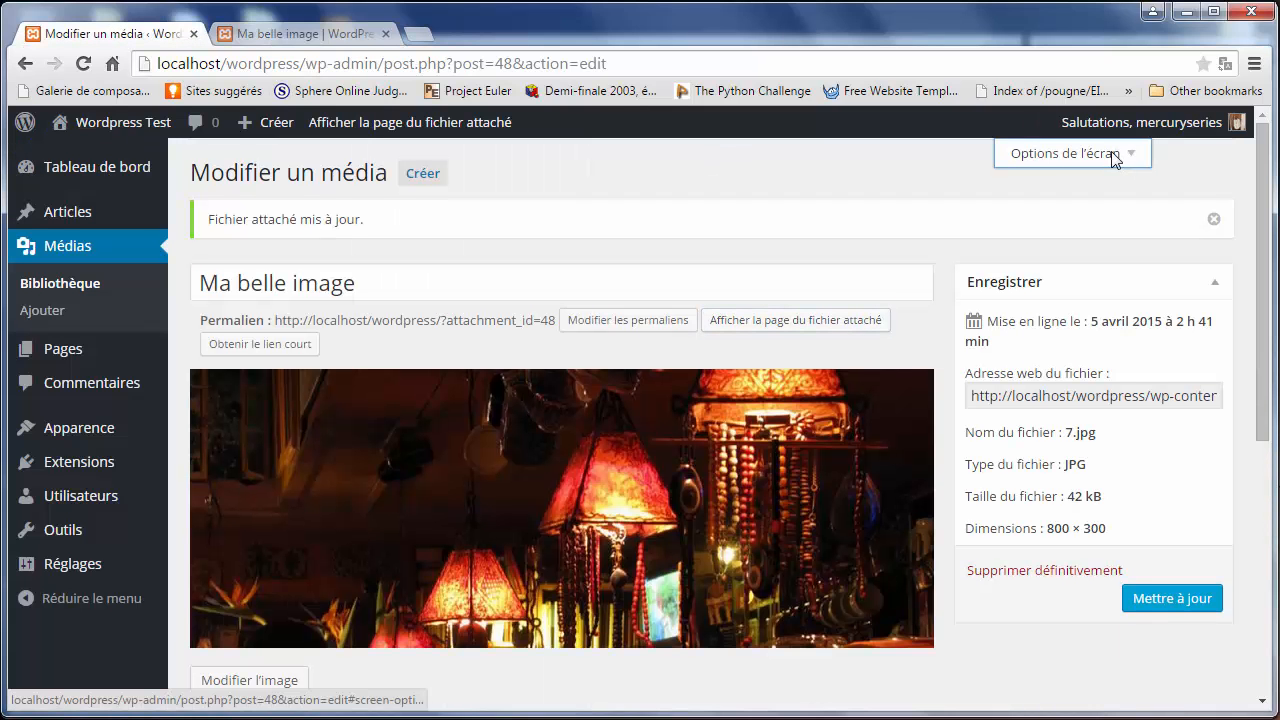
click(219, 195)
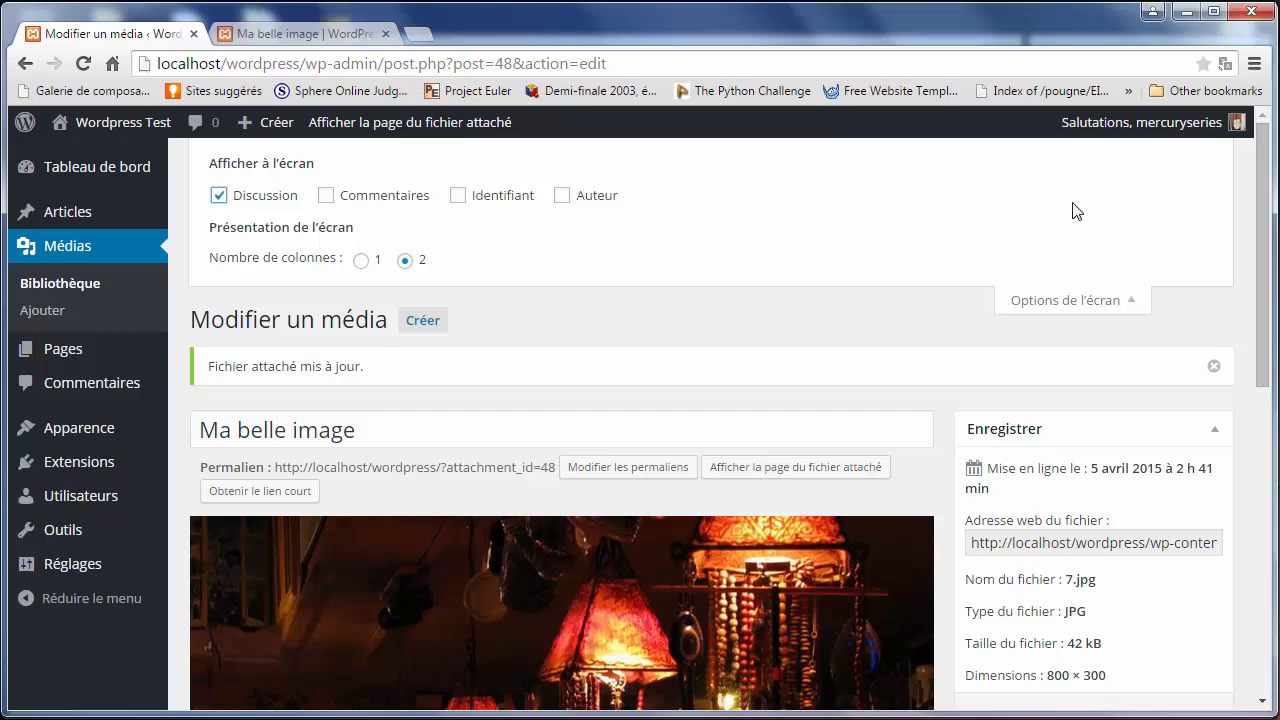
scroll(1270, 220, down, 10)
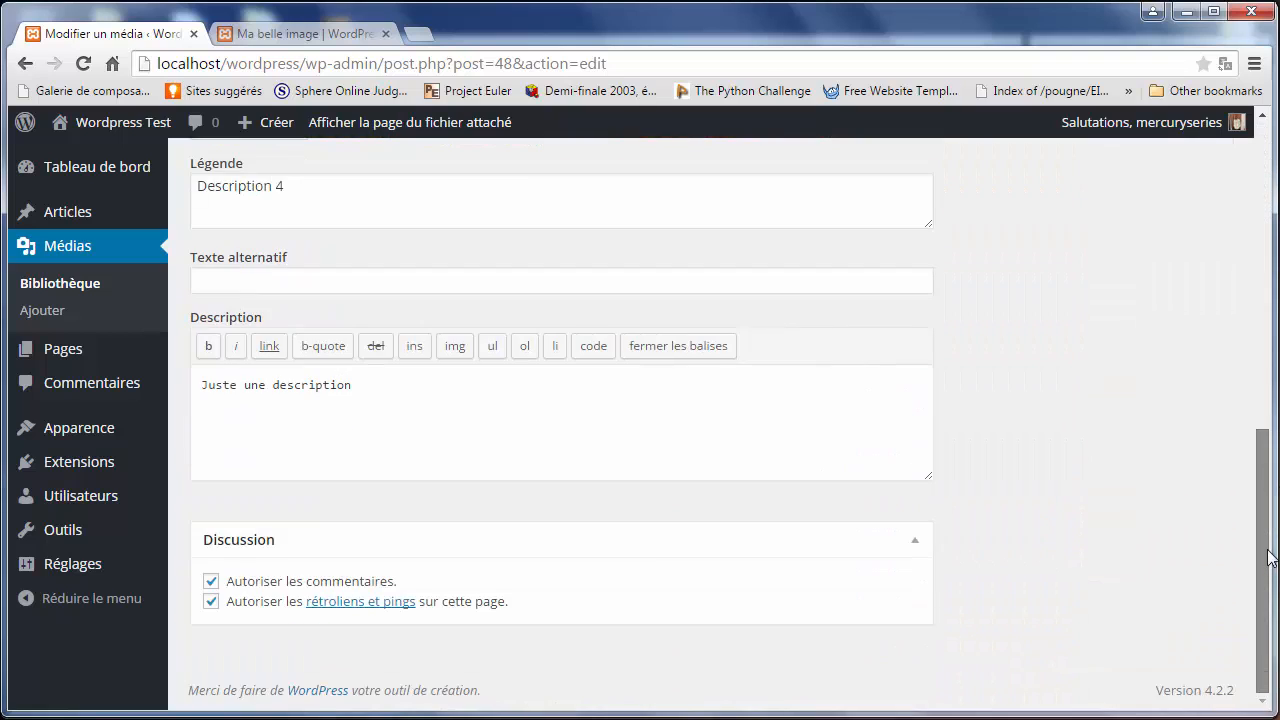
- Disallow comments as well as trackbacks and pings for the media item, and save the update
click(210, 581)
click(211, 601)
drag(1260, 509, 1257, 300)
click(1155, 519)
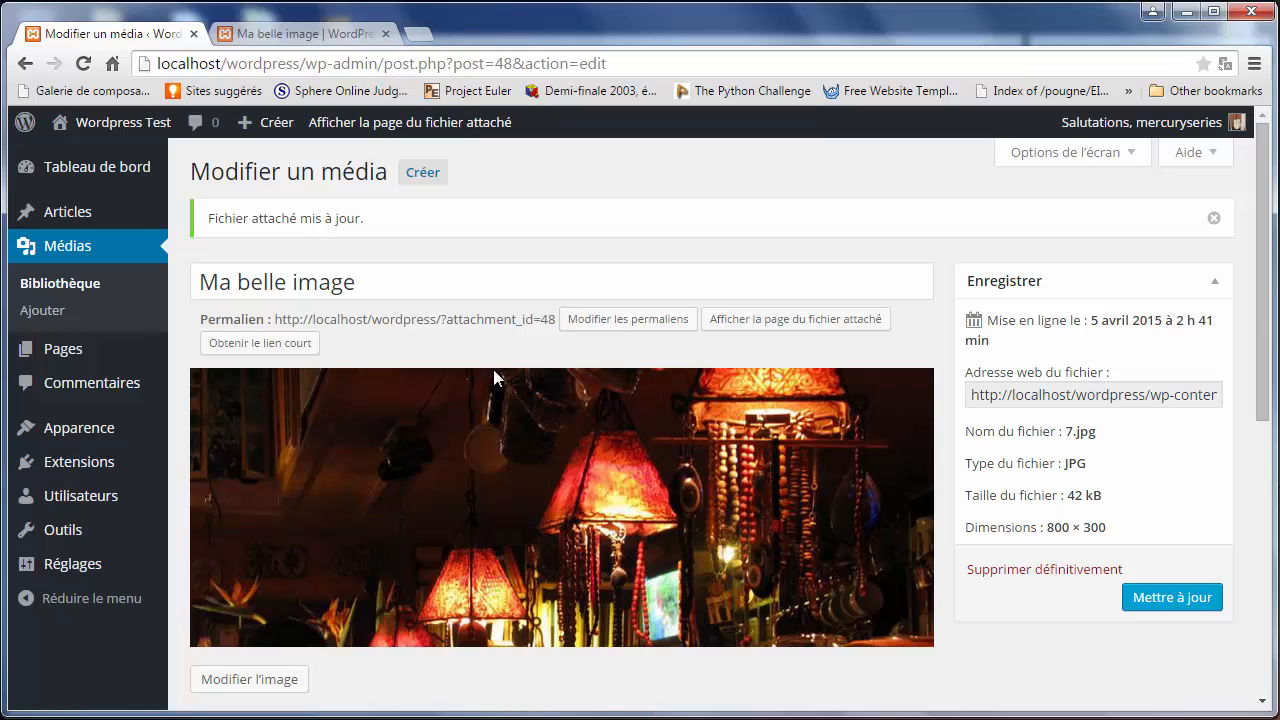
- Reload the image's attachment page and check whether the comment form is still offered
click(328, 40)
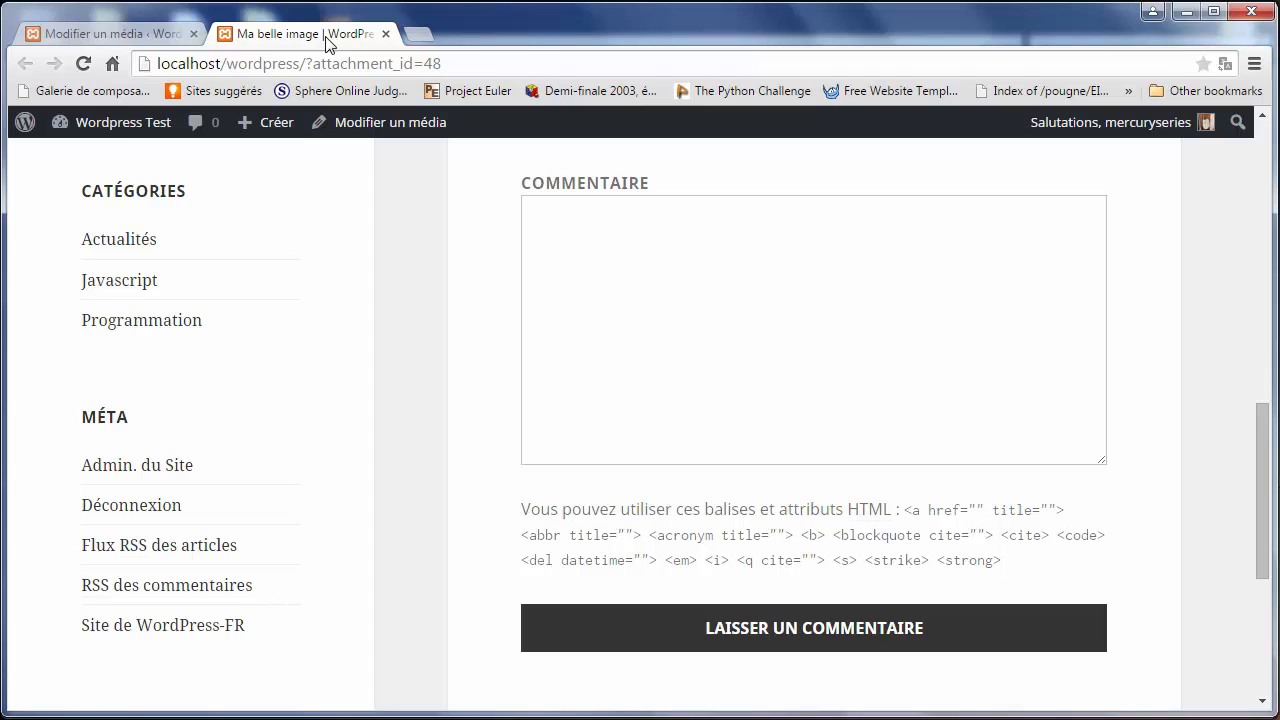
click(339, 57)
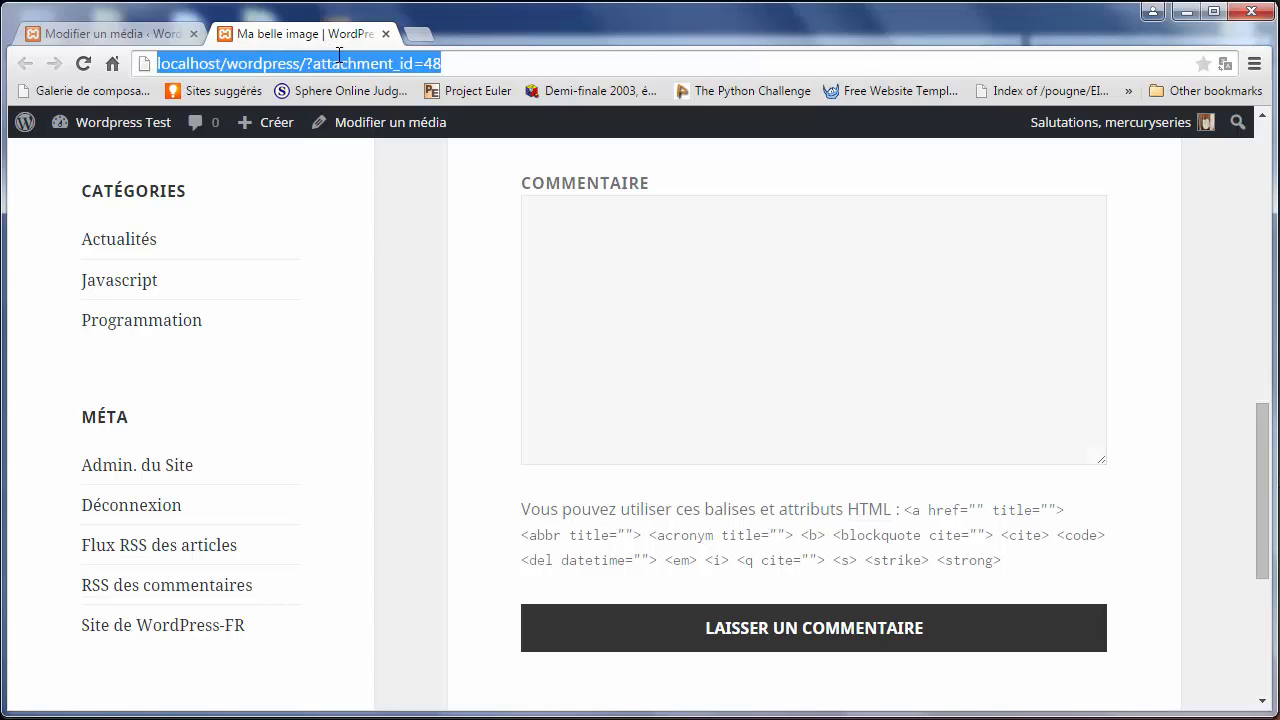
key(Return)
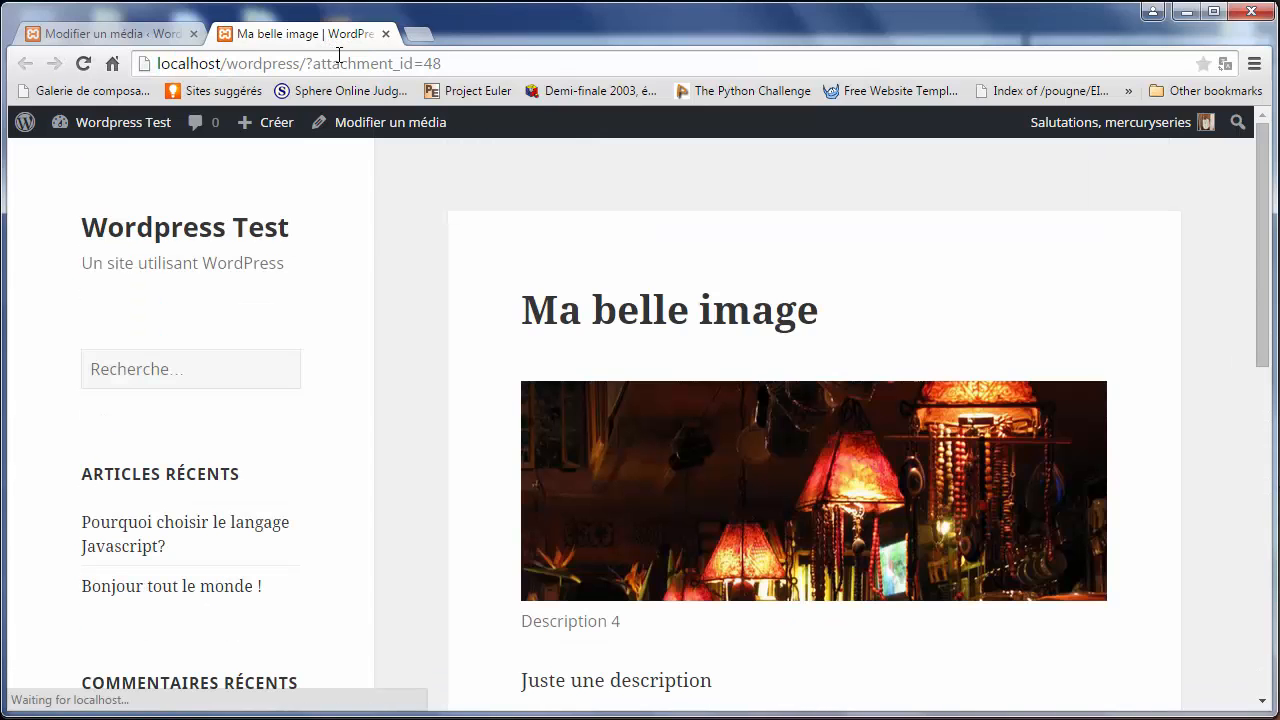
drag(1262, 197, 1262, 140)
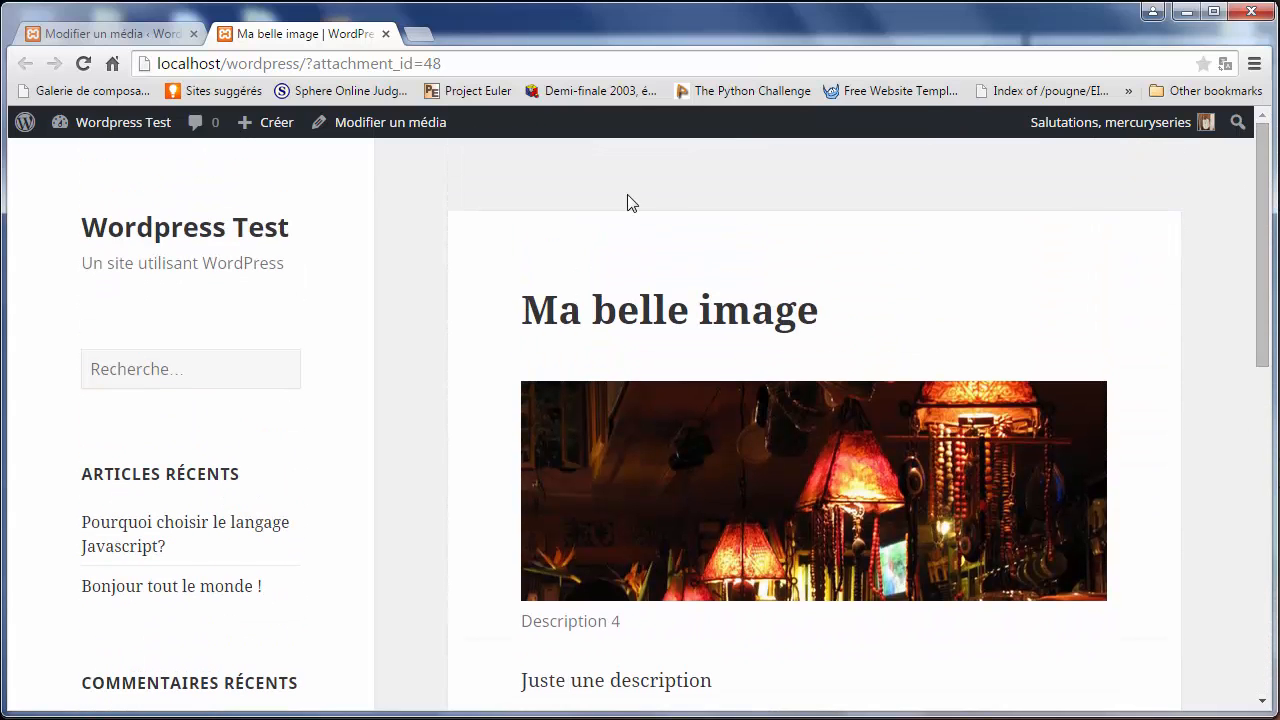
- Open the WordPress media settings and examine the thumbnail width and height
click(128, 34)
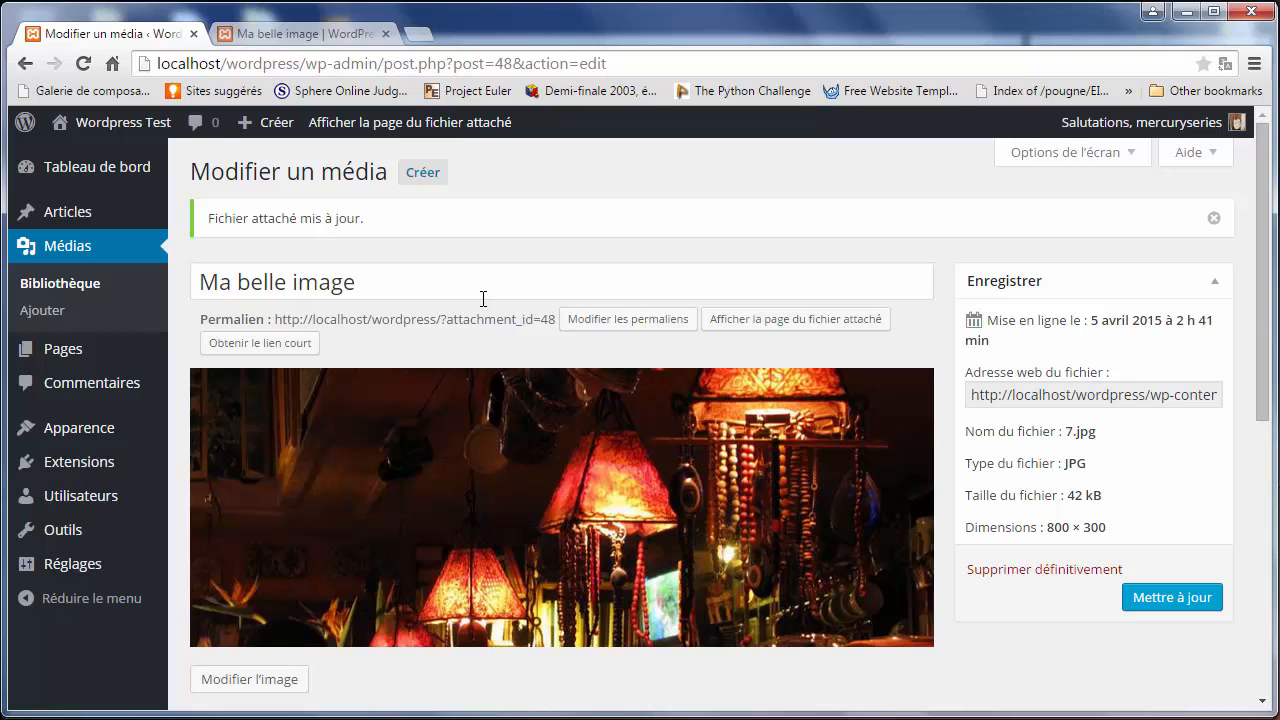
mouse_move(102, 564)
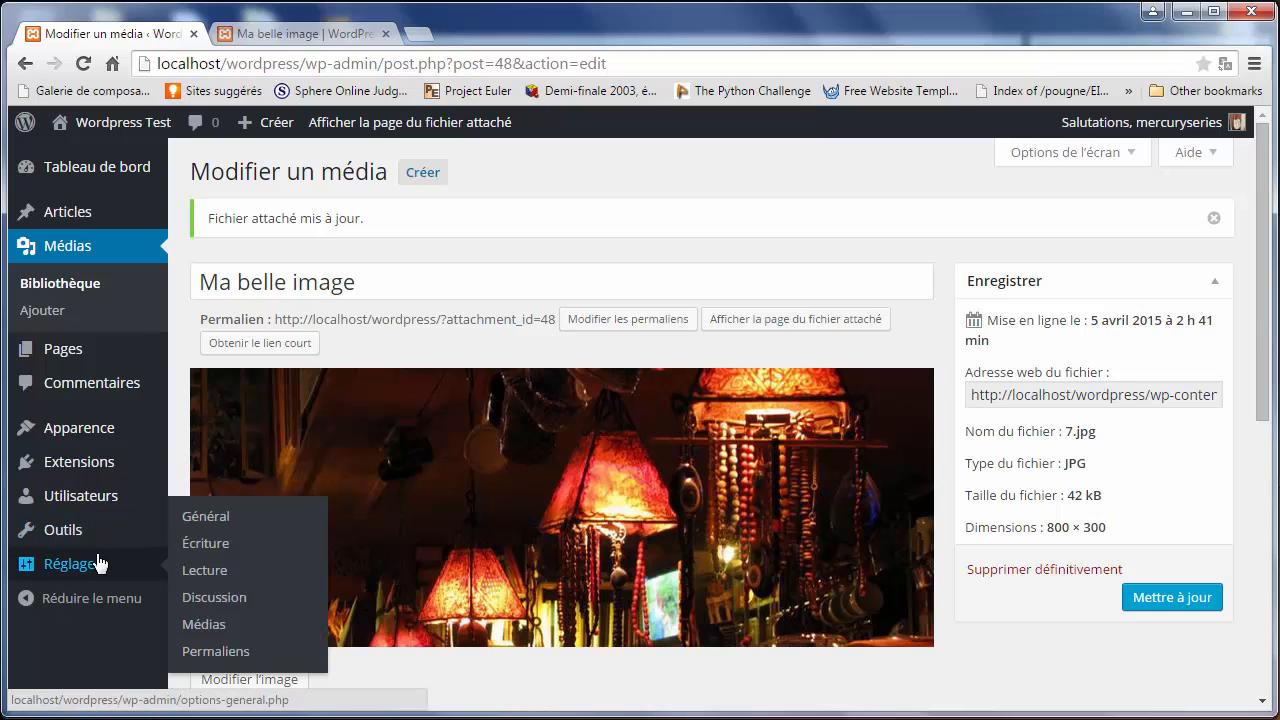
click(185, 623)
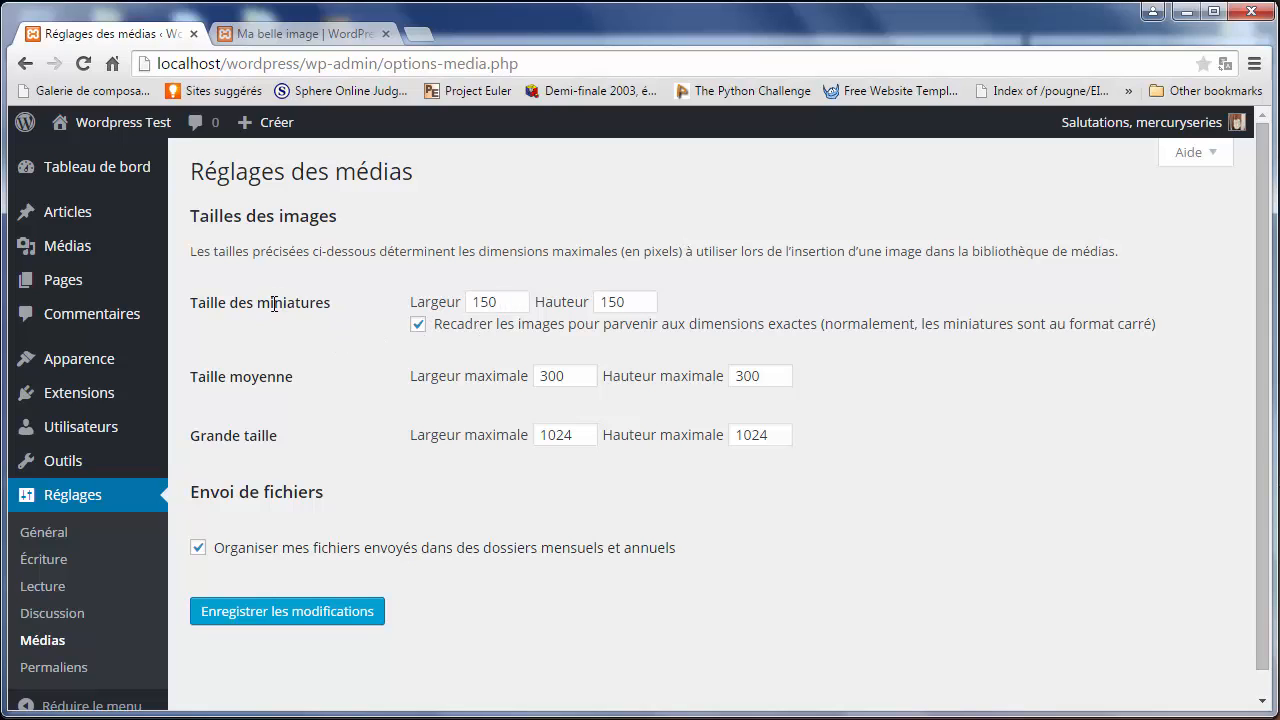
drag(501, 304, 458, 306)
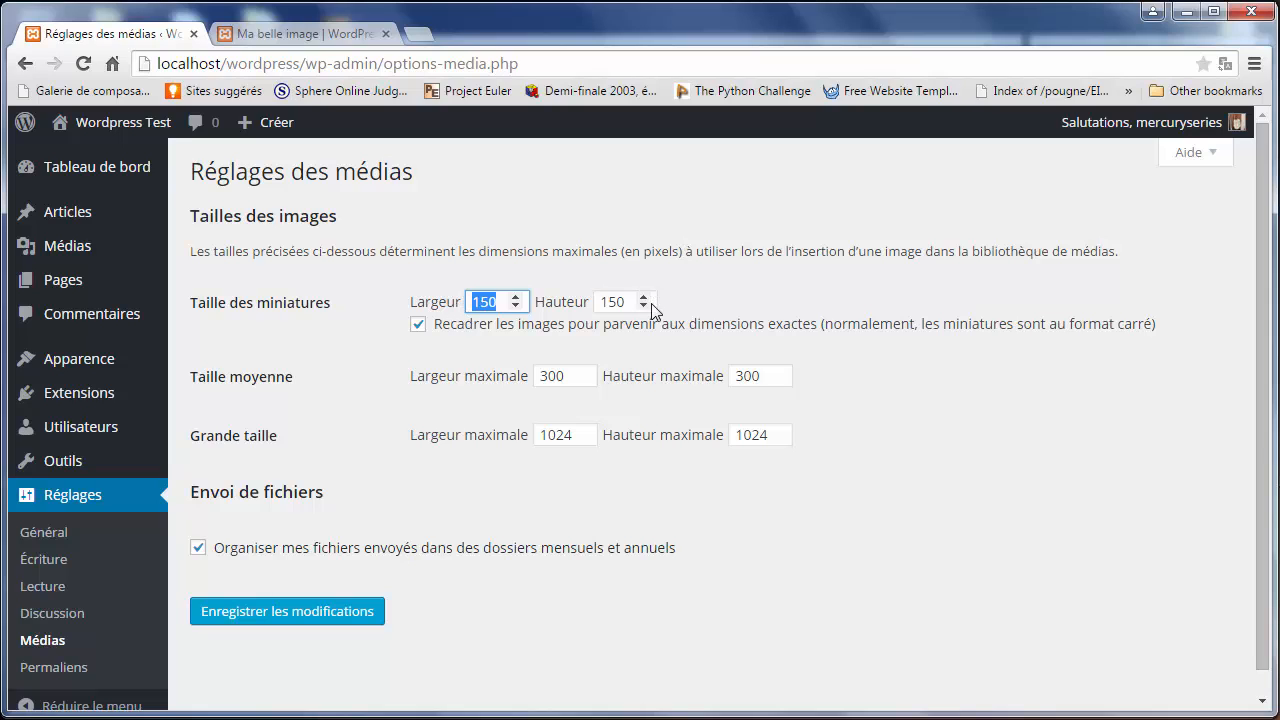
drag(632, 303, 600, 305)
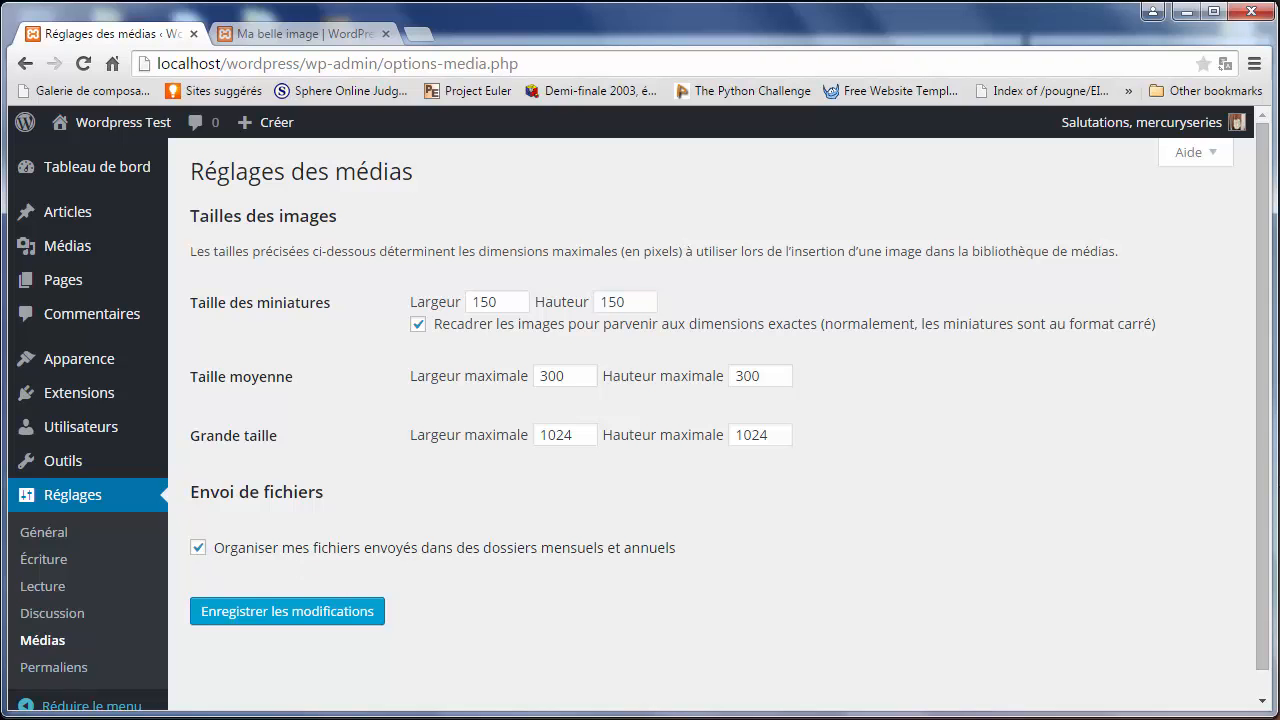
- Switch to Windows Explorer and open the xampp_wp\htdocs\wordpress folder on drive C
click(158, 717)
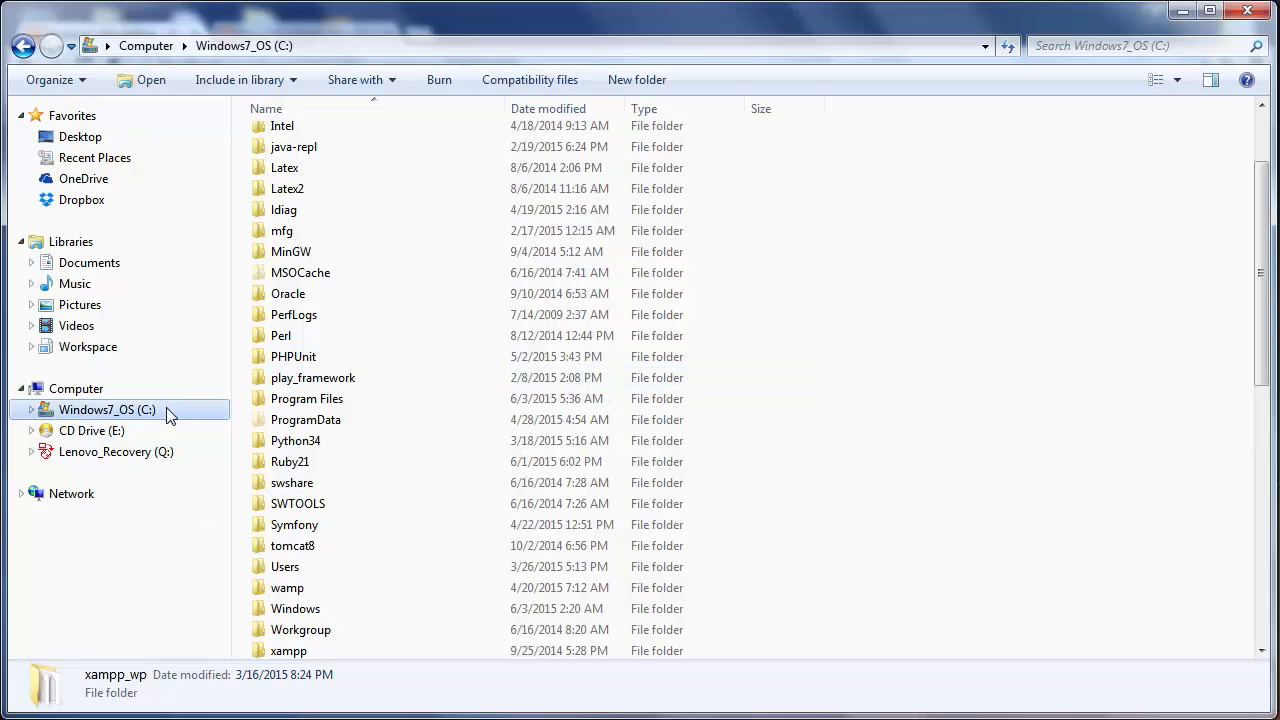
click(334, 486)
key(x)
key(x)
key(Return)
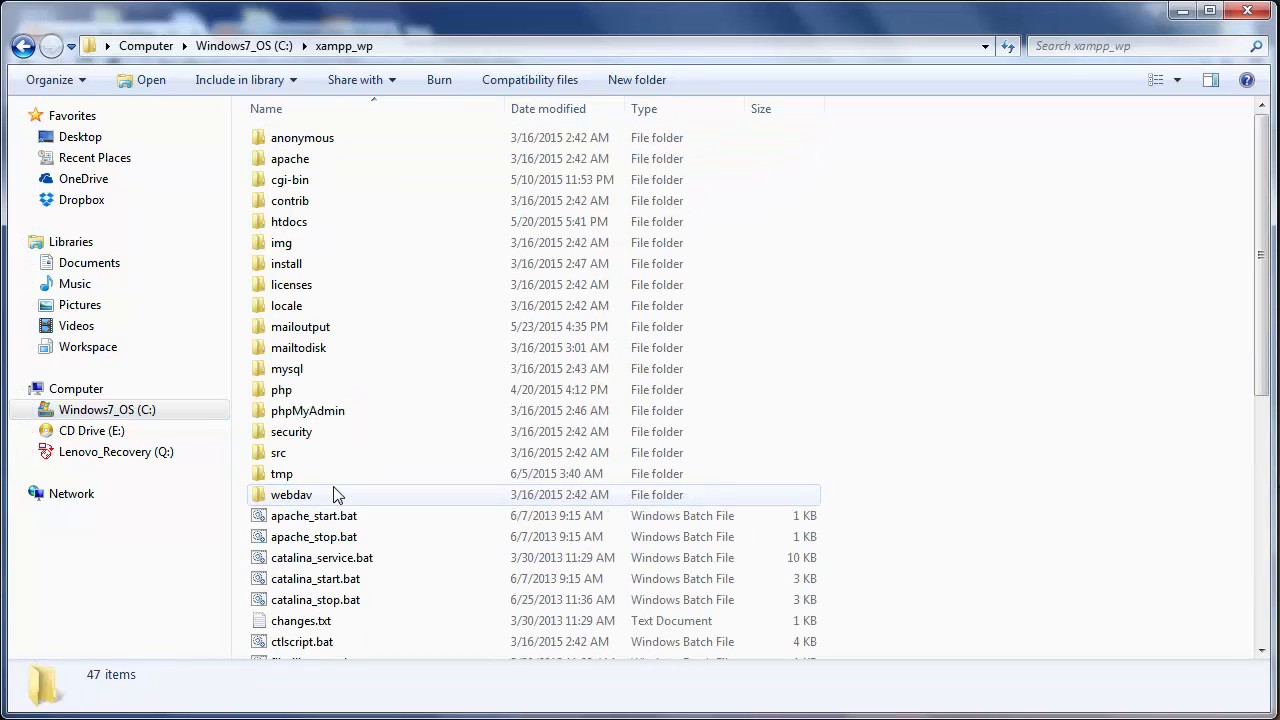
key(Down)
key(h)
key(Return)
key(i)
key(w)
key(Return)
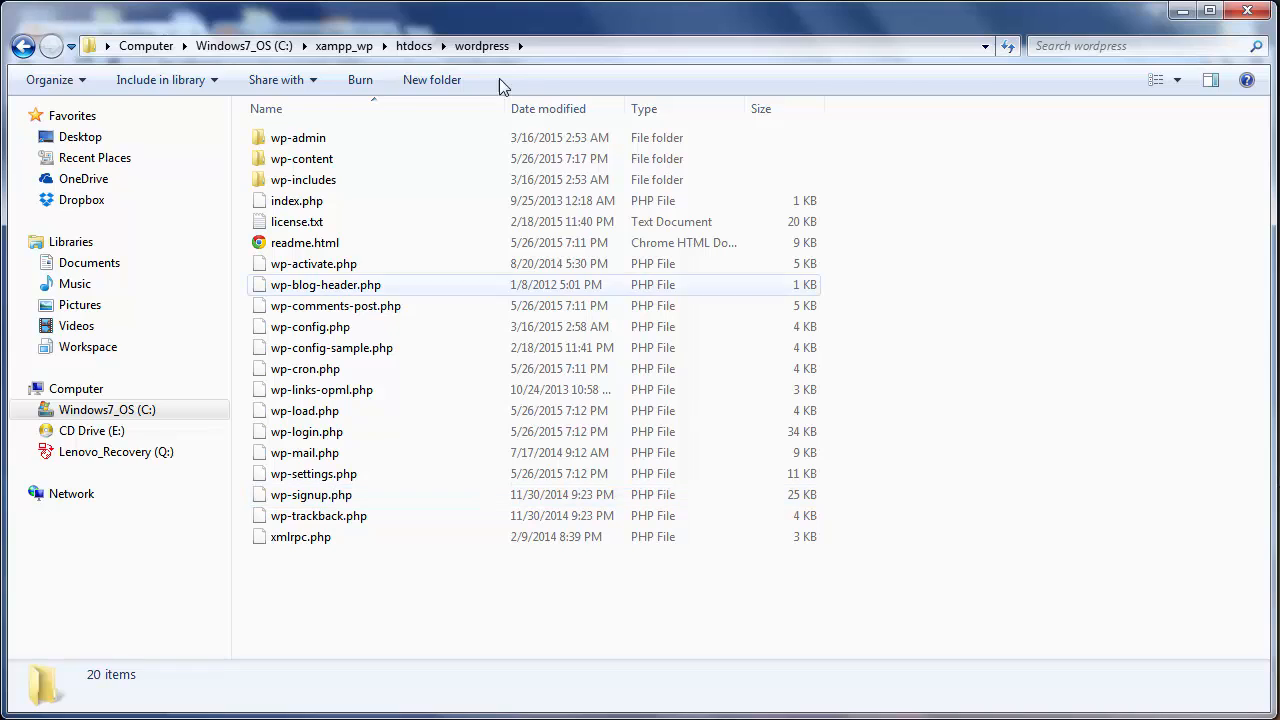
- Open the wp-content\uploads\2015 folder of the WordPress installation
double_click(326, 160)
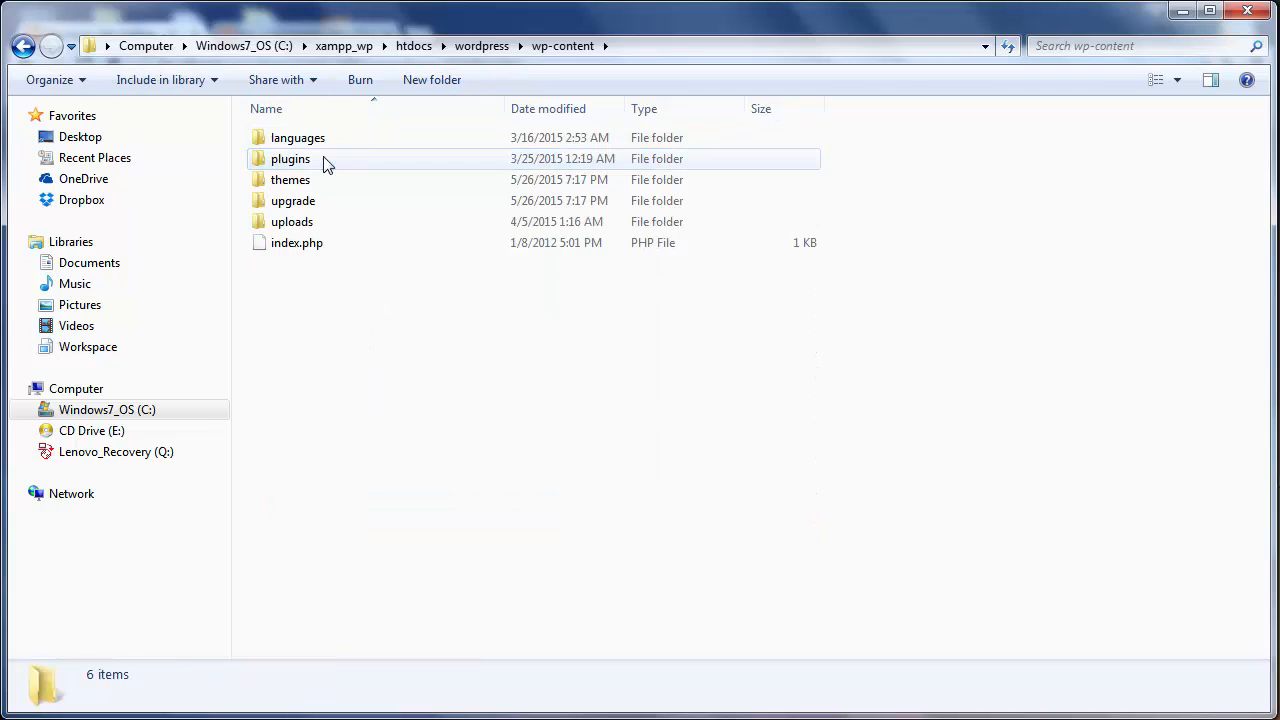
double_click(305, 221)
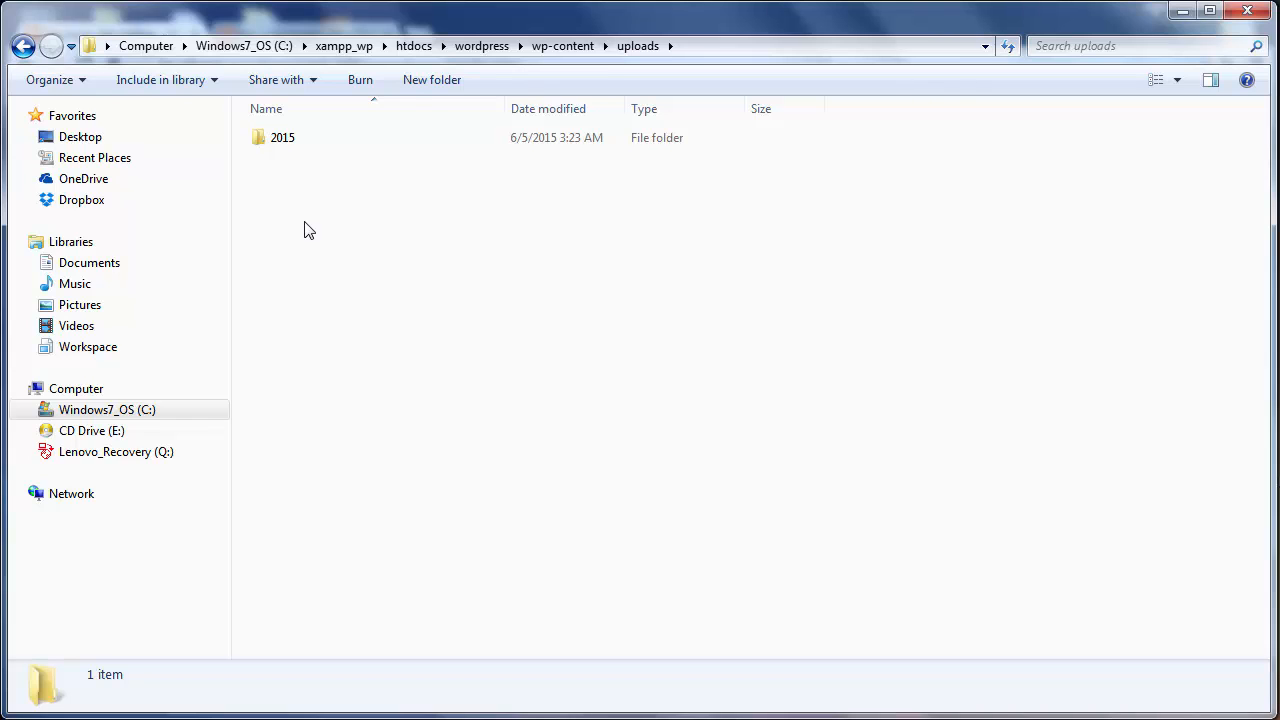
click(306, 138)
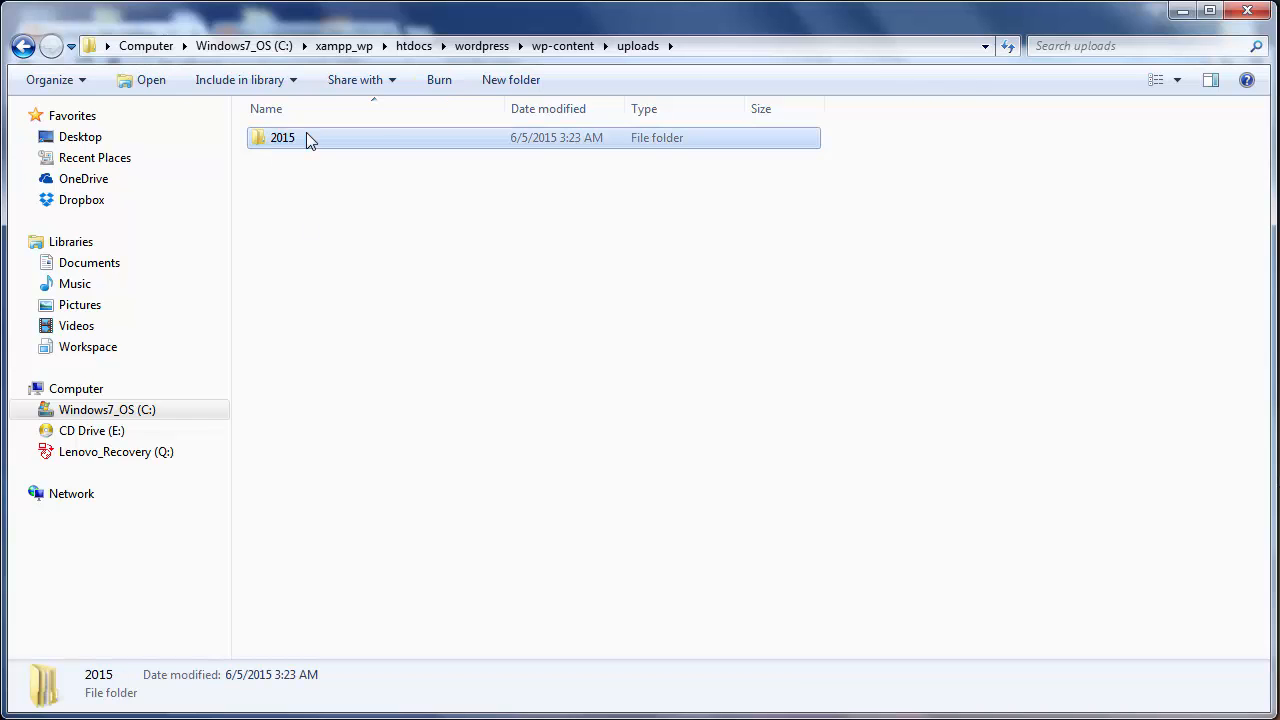
double_click(306, 138)
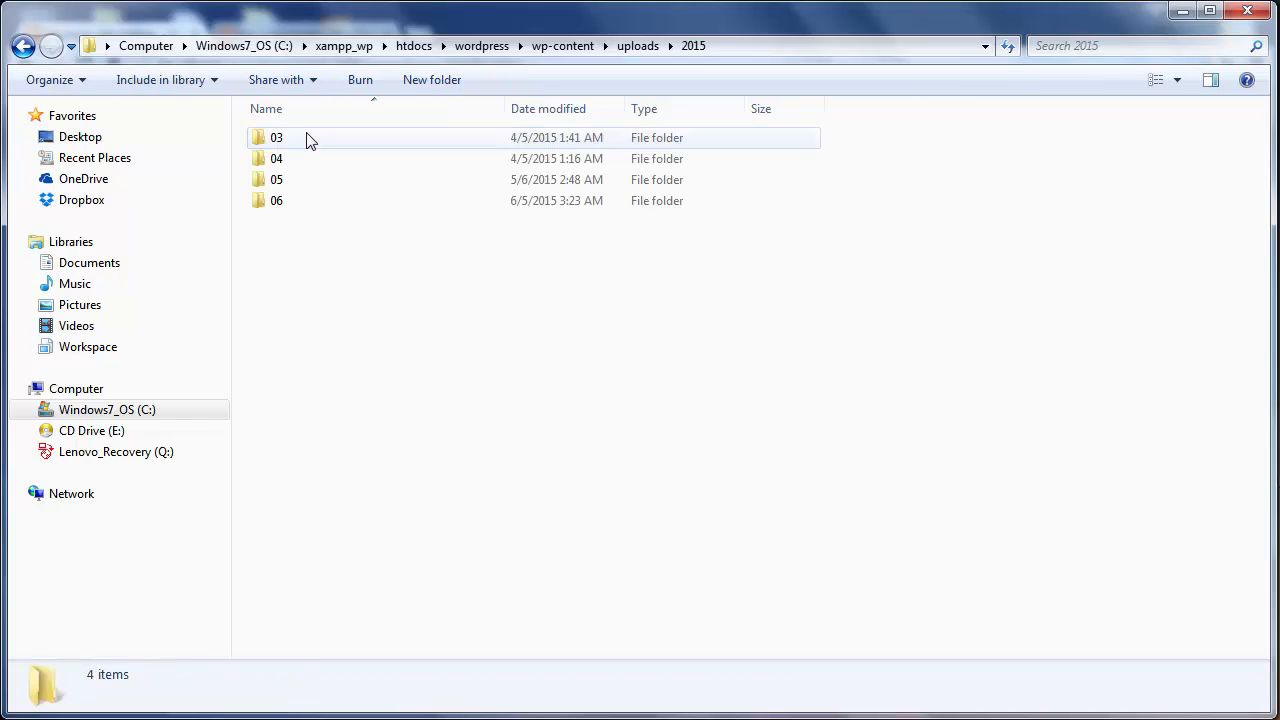
- Check the contents of the monthly upload folders 05, 06 and 04
double_click(287, 181)
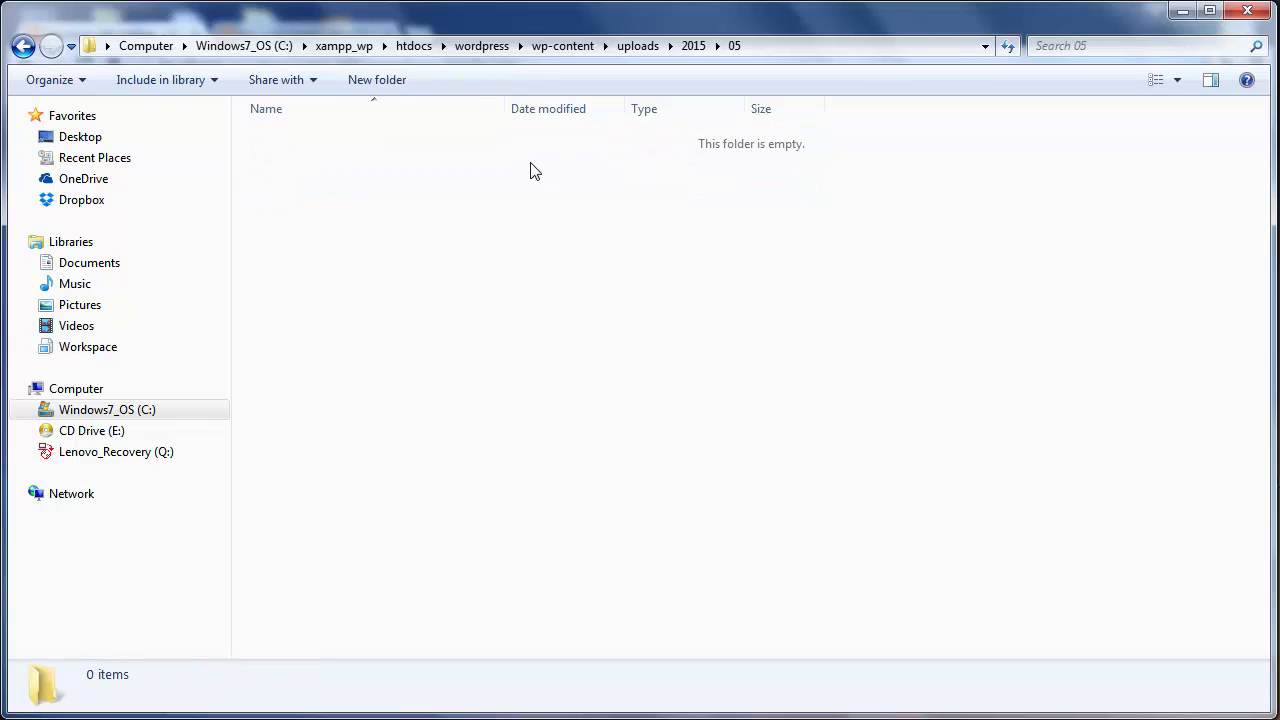
click(23, 46)
double_click(316, 201)
click(23, 46)
double_click(286, 164)
click(15, 50)
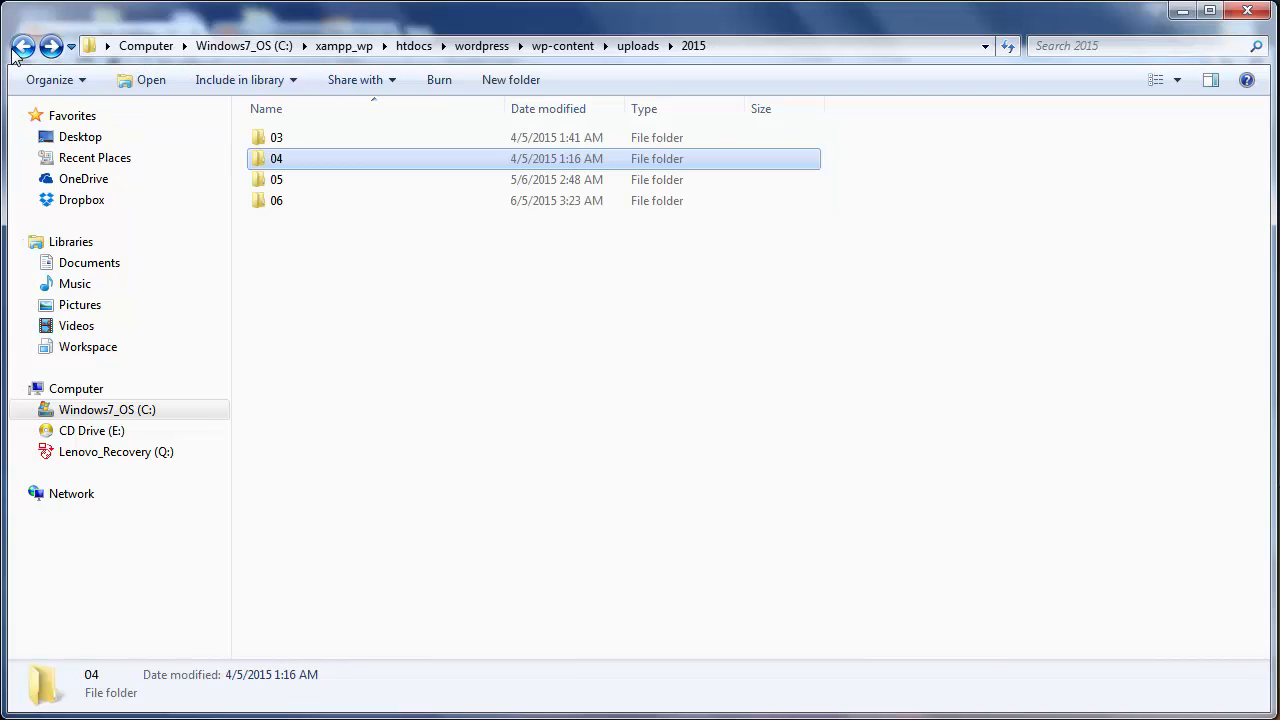
- Open the 03 folder and inspect the resized copies 1-150x150.jpg and 1-300x113.jpg
double_click(290, 137)
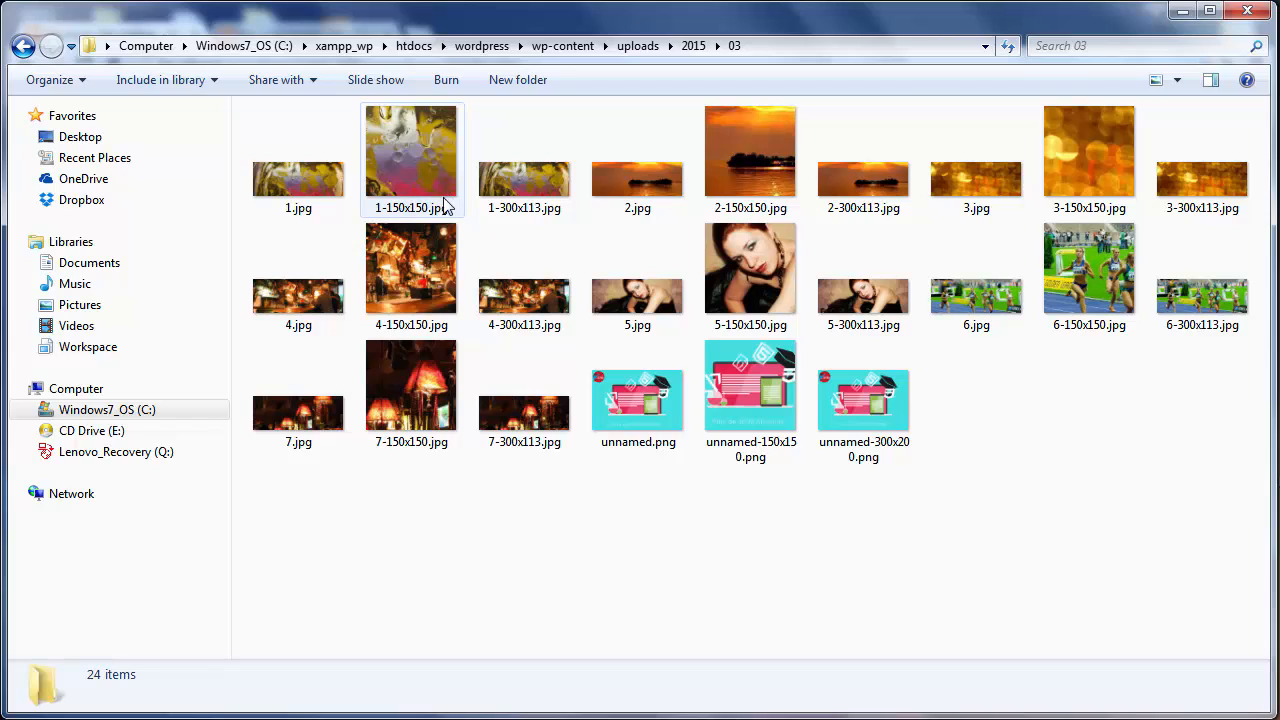
click(398, 222)
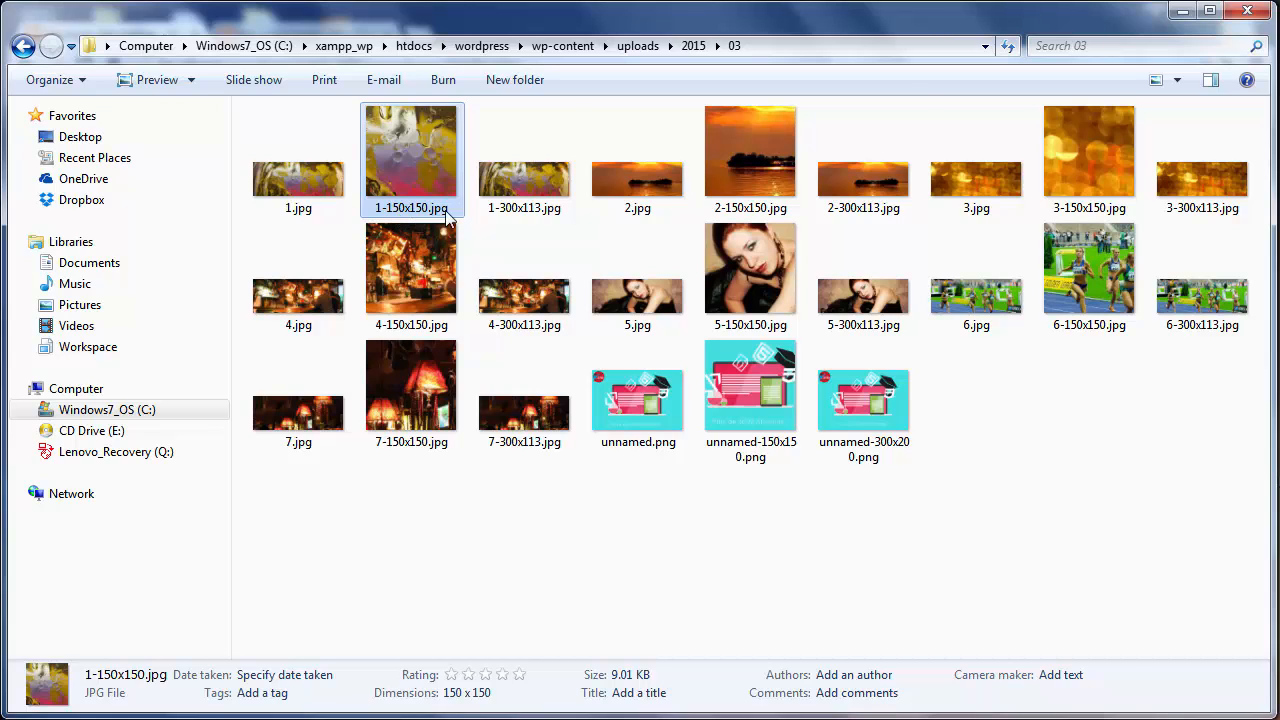
click(516, 213)
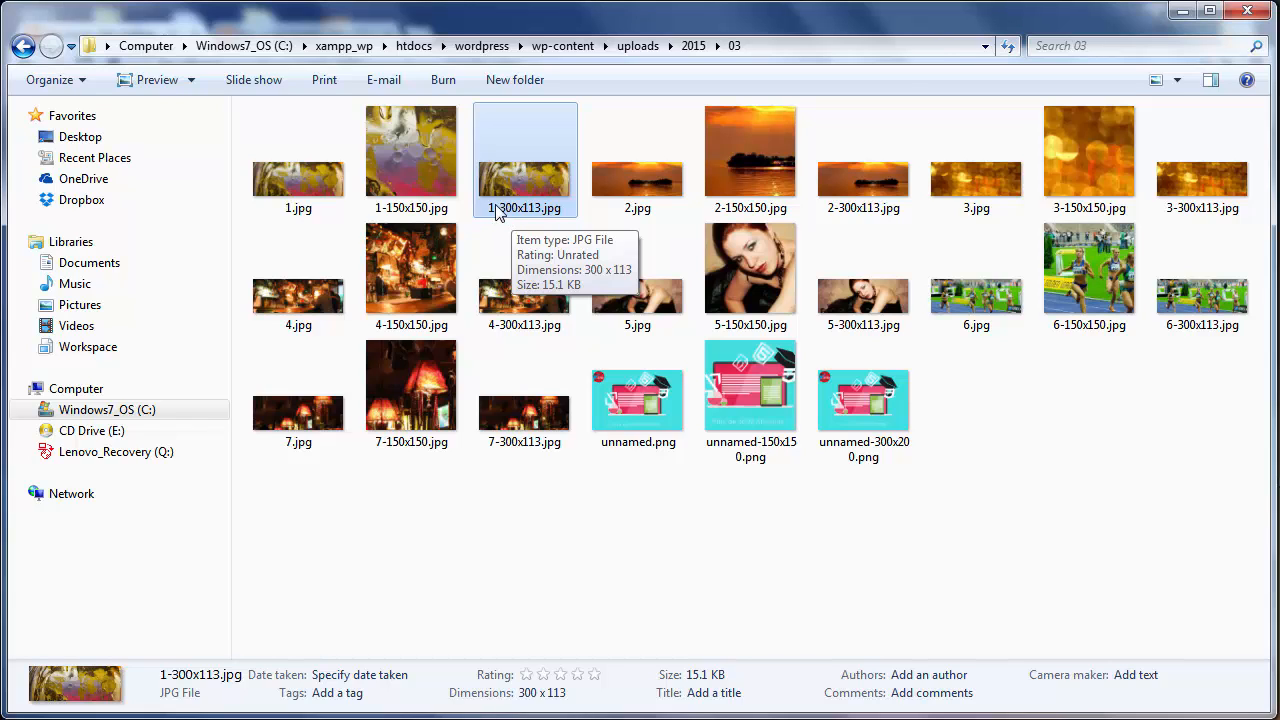
- Go back up to the uploads folder and reopen its 2015 folder
click(636, 48)
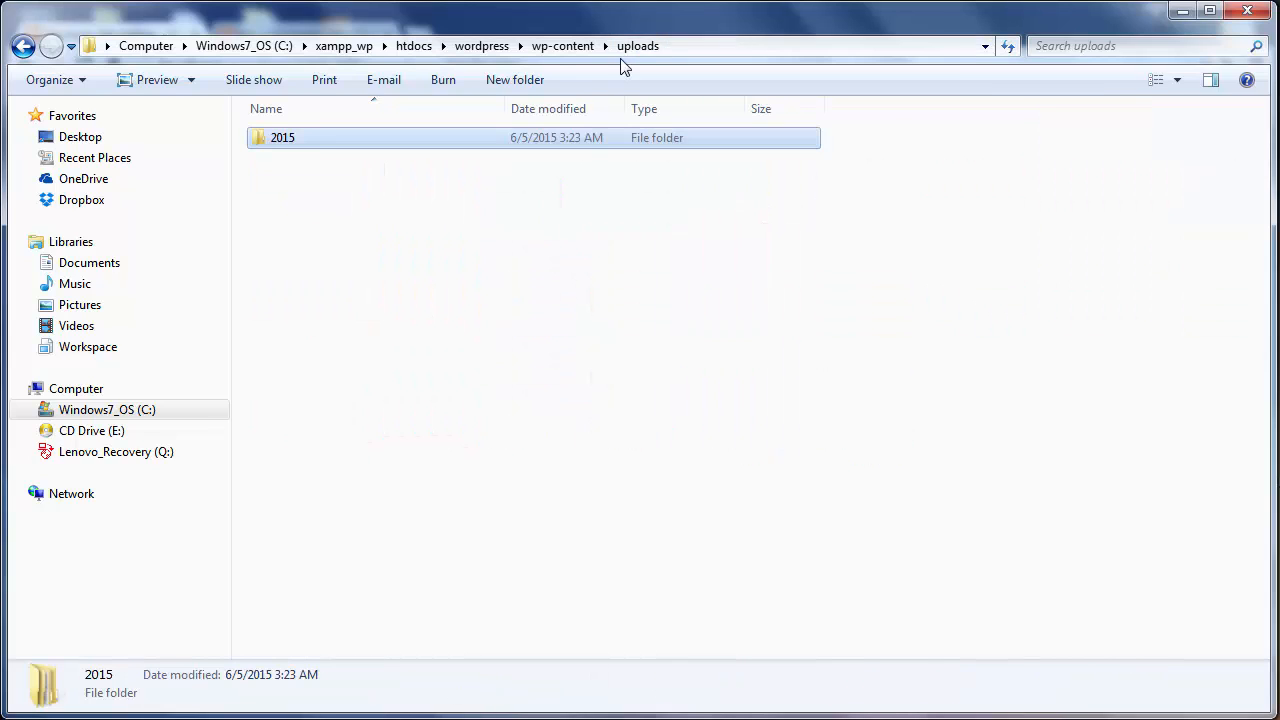
double_click(330, 140)
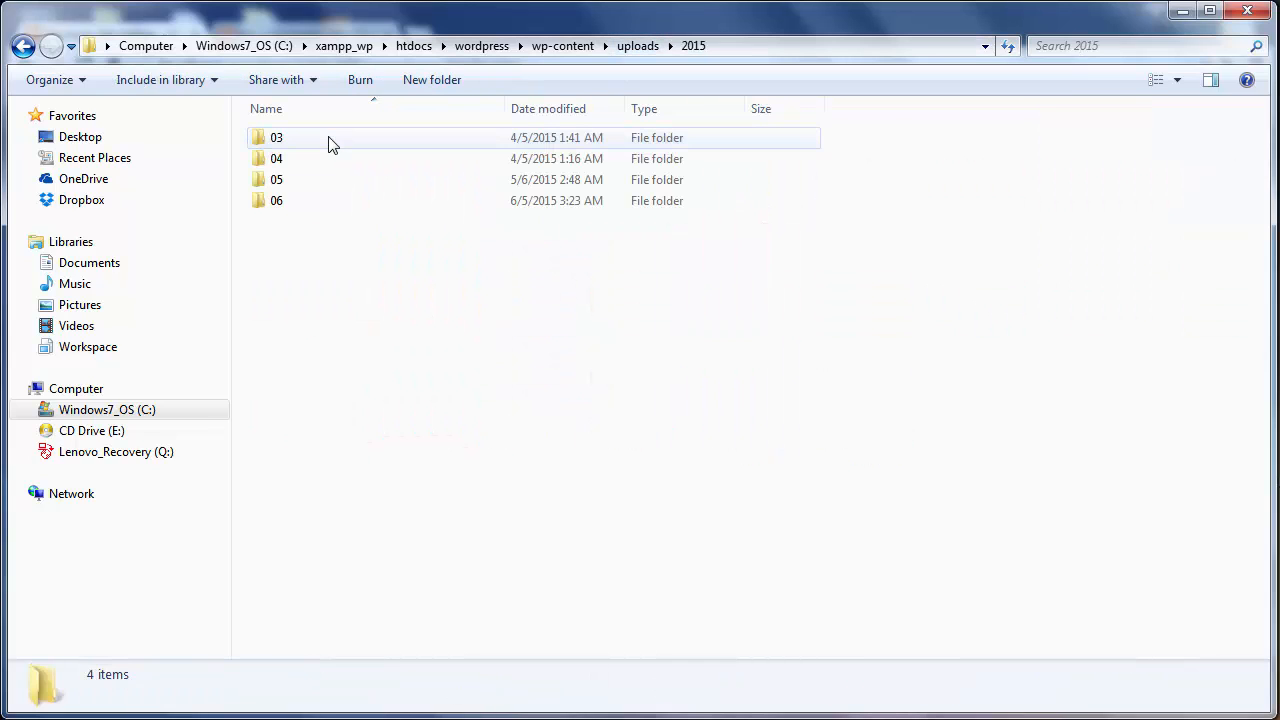
- Switch back to WordPress in Chrome, open the media library and place the cursor in its search field
click(277, 719)
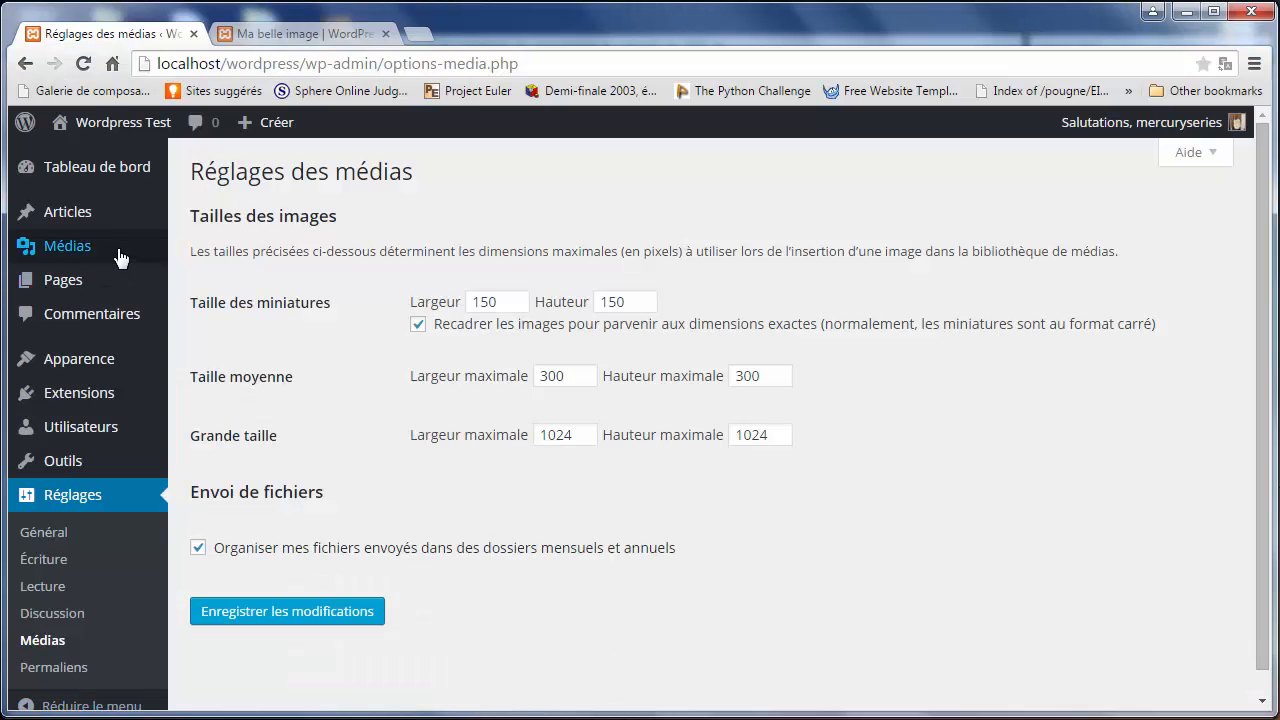
click(67, 246)
click(956, 232)
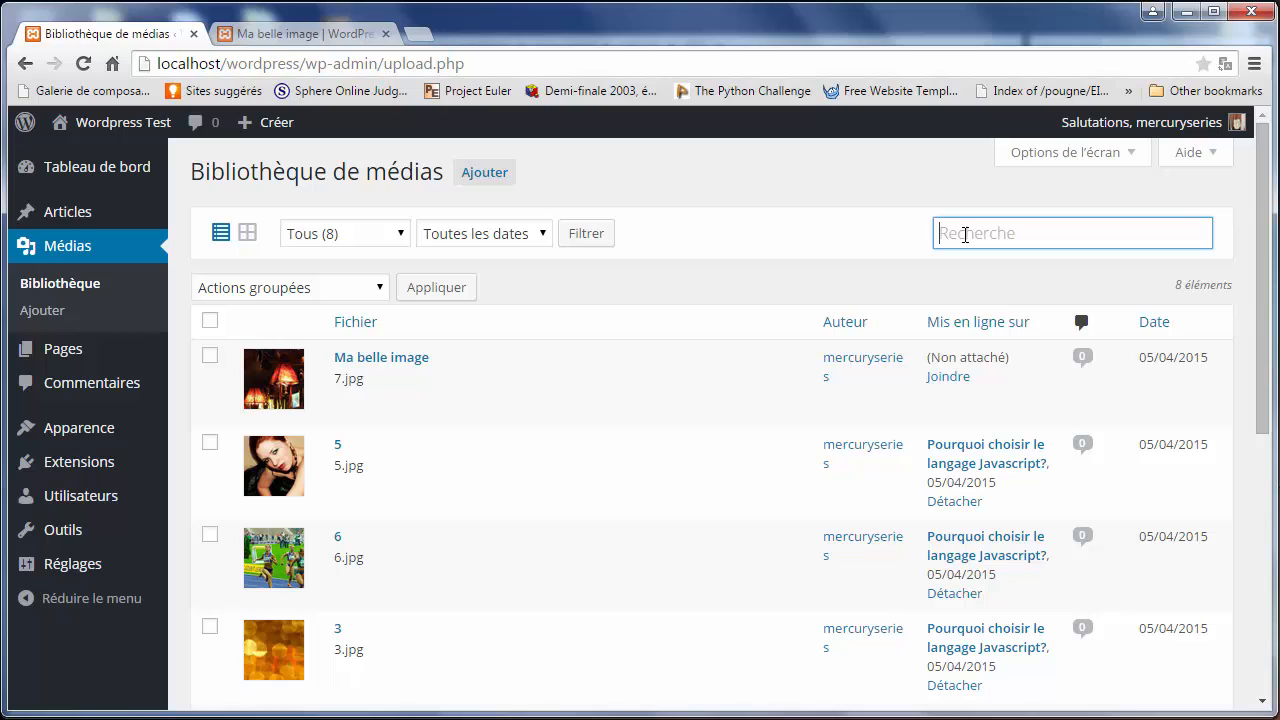
- Reopen the media settings page and review the maximum width and height fields of the medium image size
mouse_move(98, 570)
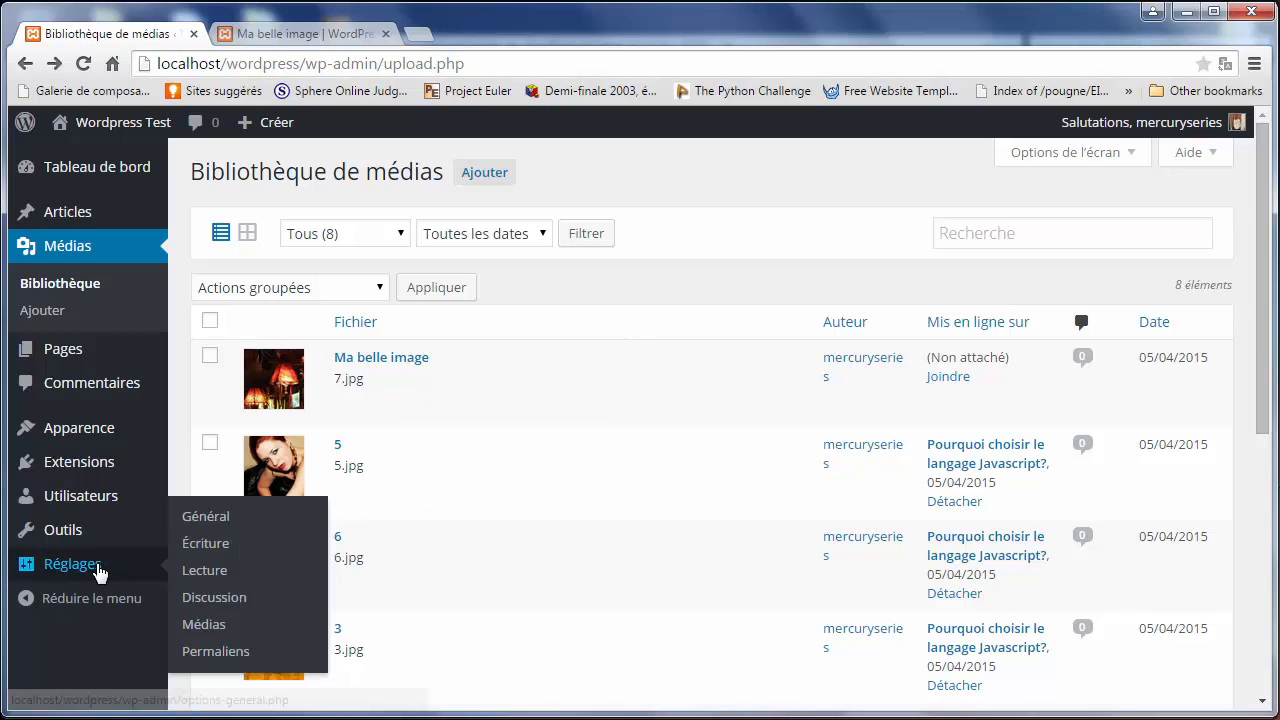
click(198, 626)
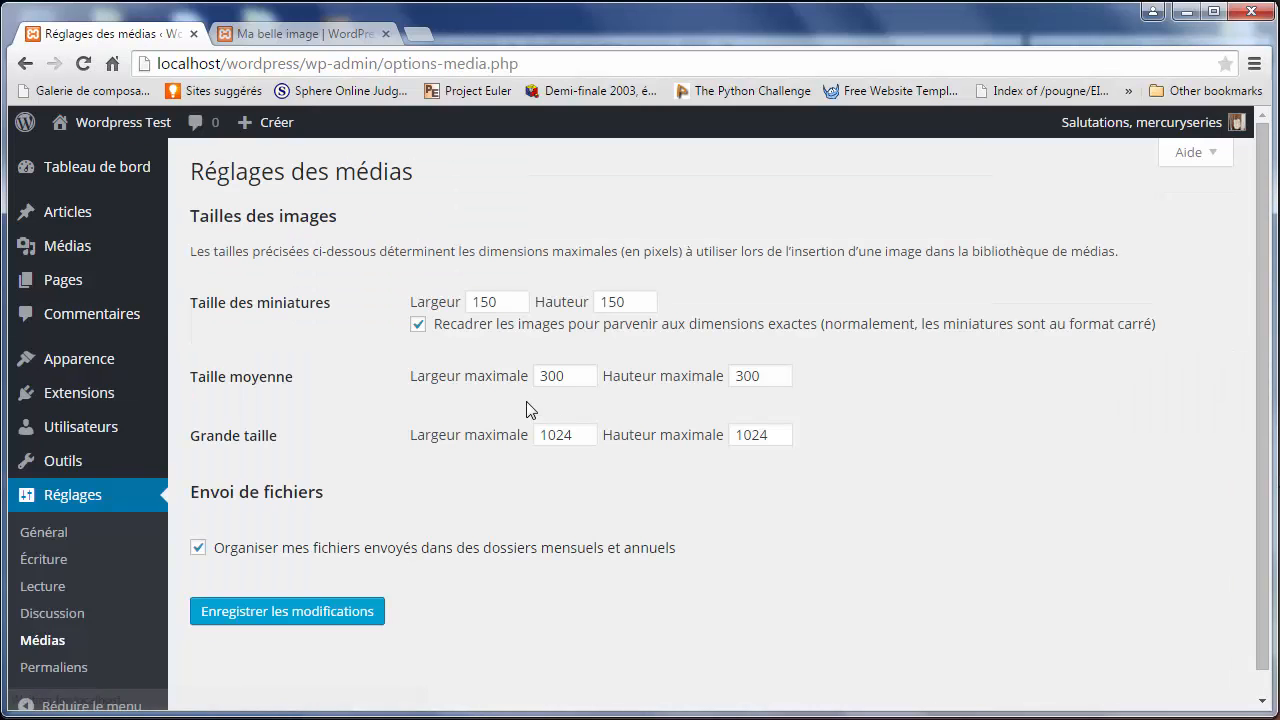
double_click(538, 377)
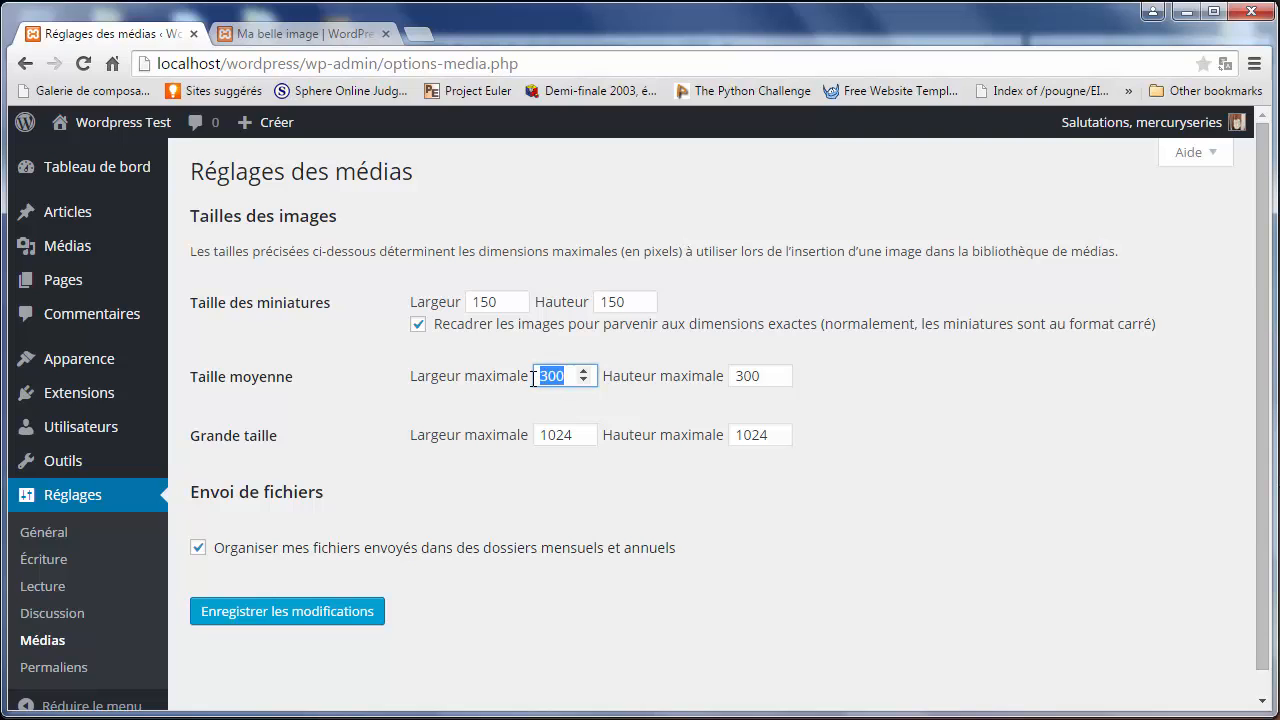
click(737, 380)
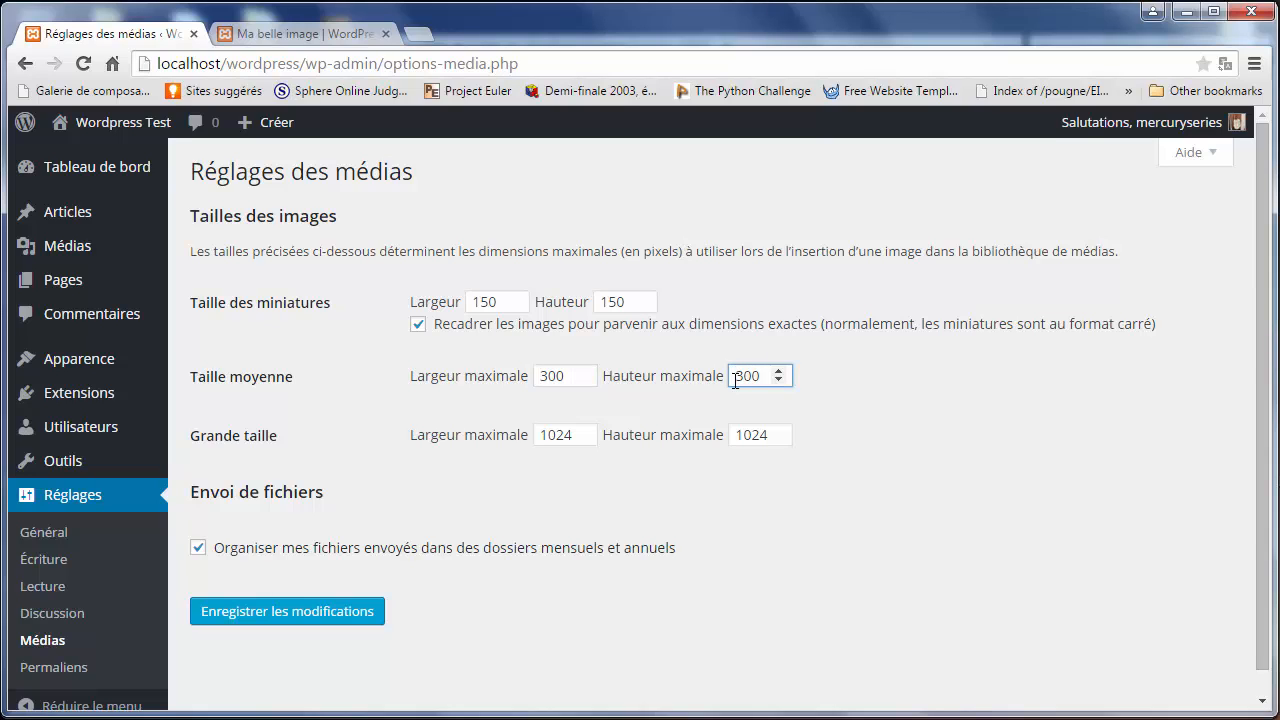